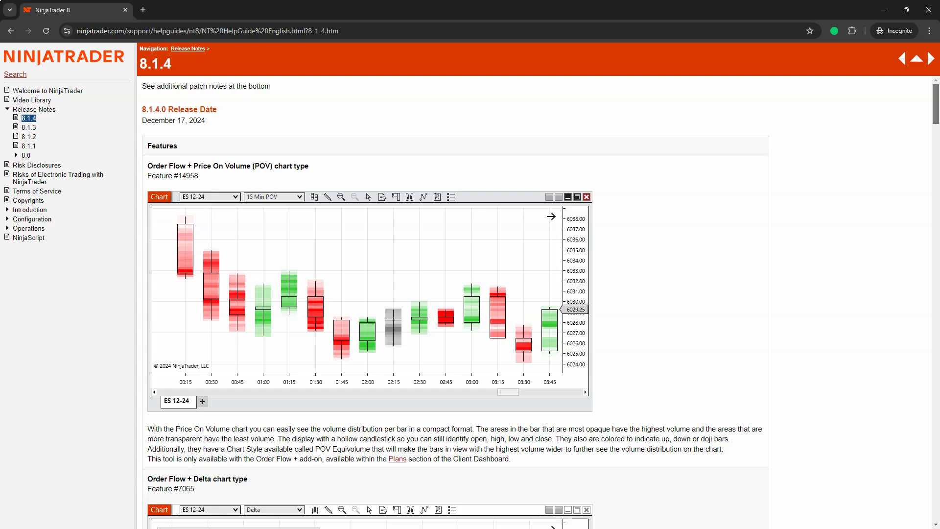
Step: Scroll down through the 8.1.4 release notes' feature sections and fixed-issues table
scroll(541, 302, down, 5)
scroll(456, 301, down, 20)
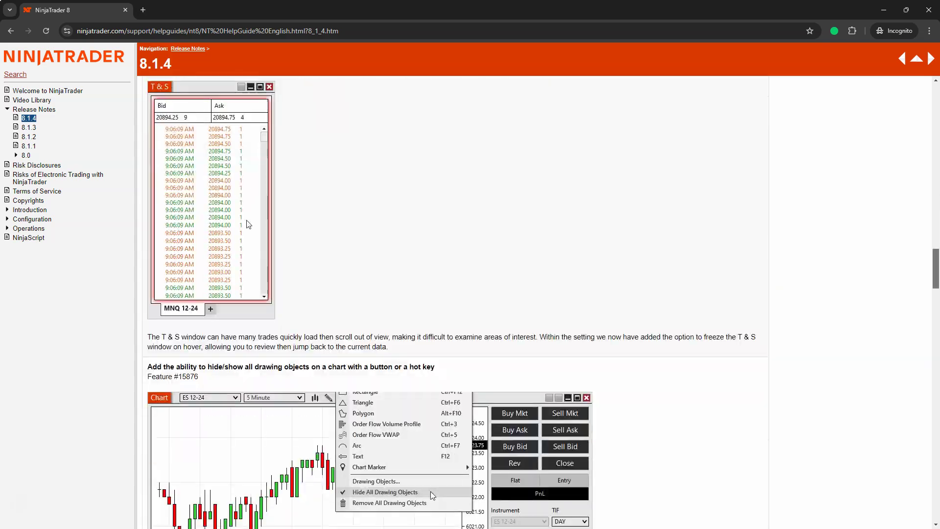
scroll(455, 301, down, 20)
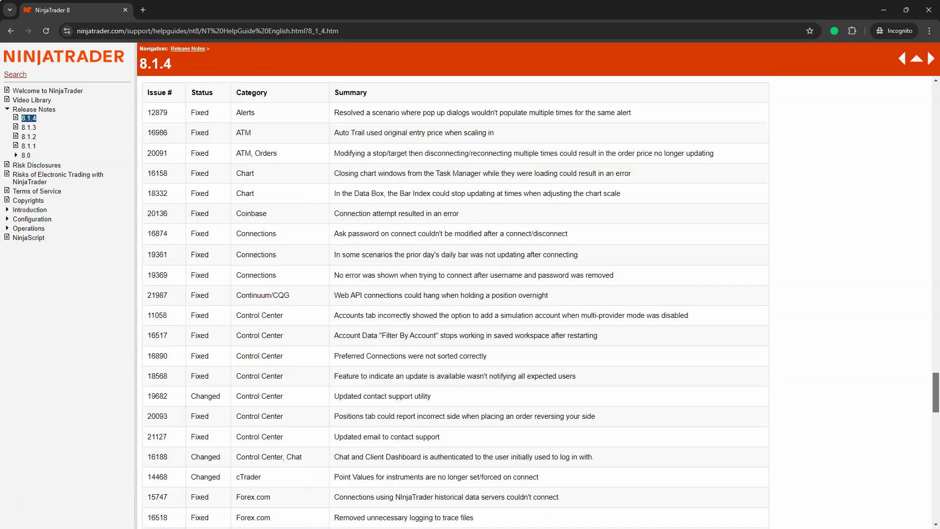
scroll(455, 302, down, 13)
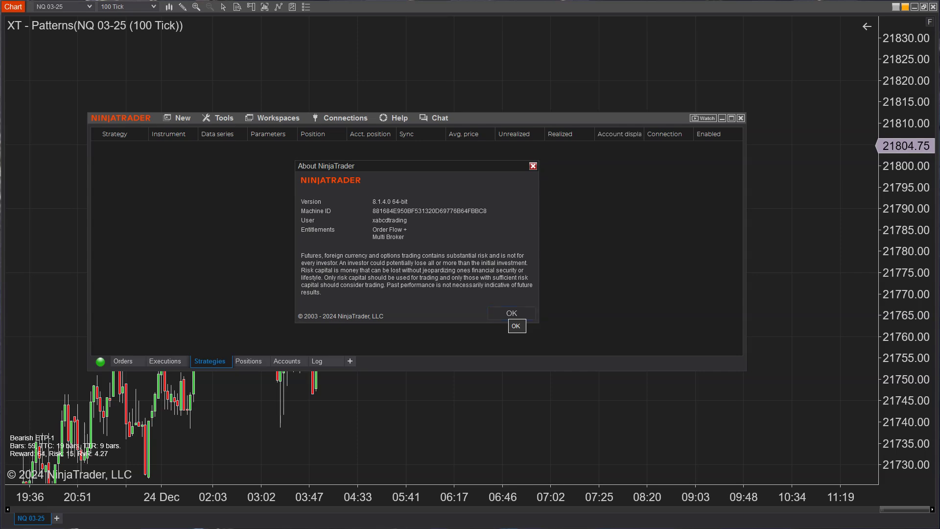
Step: Dismiss the About NinjaTrader window showing version 8.1.4.0
click(512, 314)
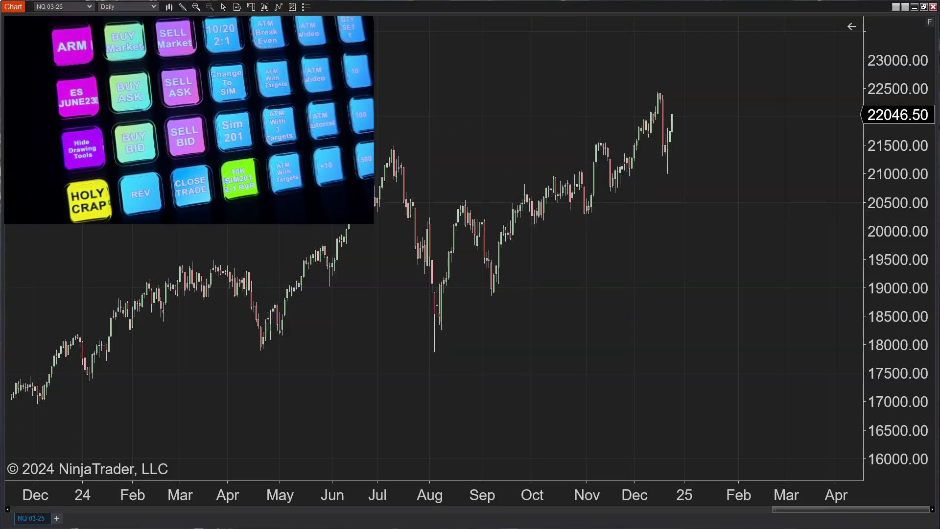
Step: Toggle chart drawings off and on twice with Ctrl+H, then move the Control Center left
key(ctrl+h)
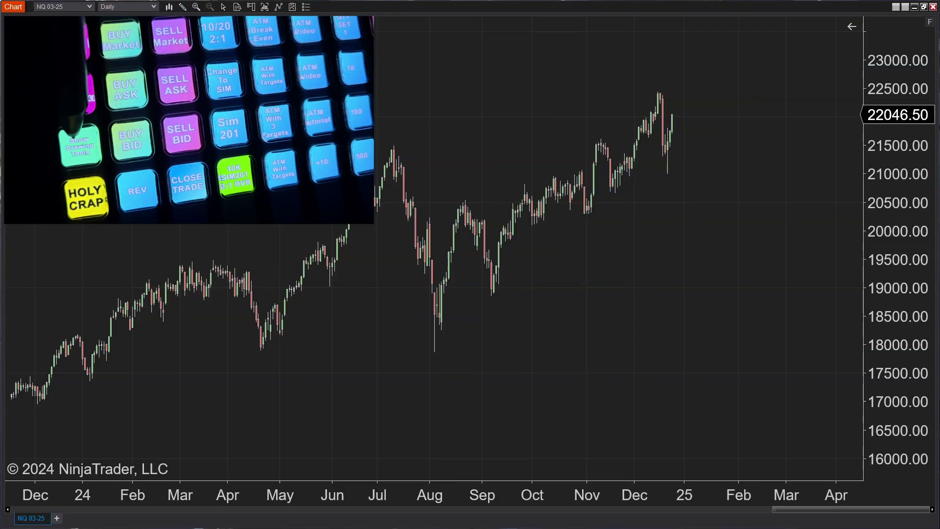
key(ctrl+h)
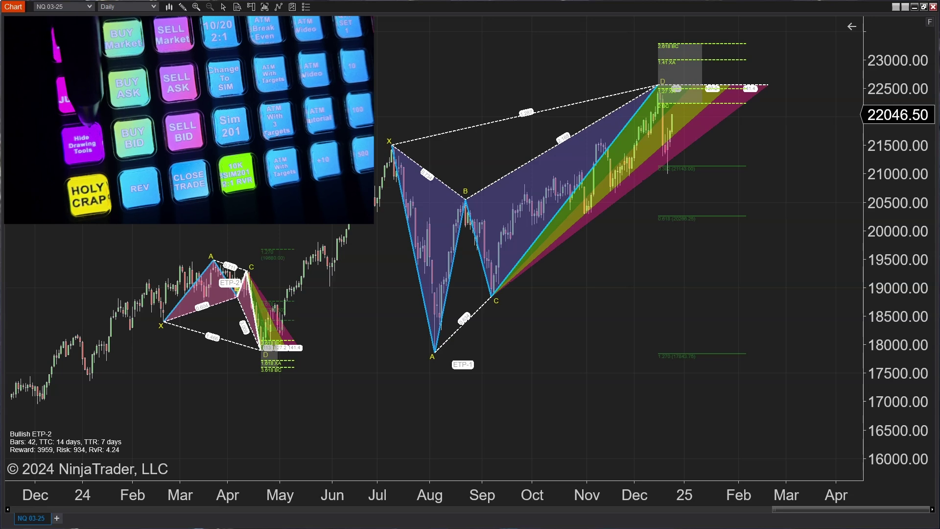
key(ctrl+h)
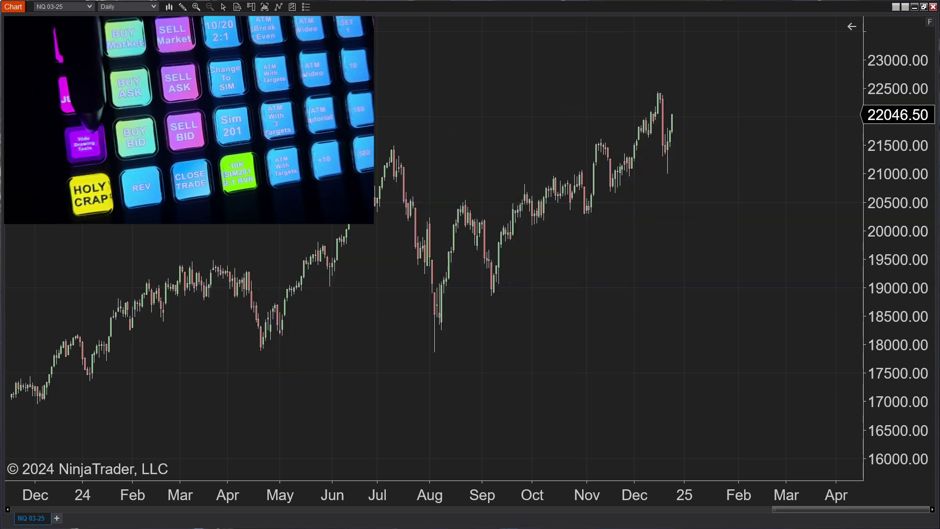
key(ctrl+h)
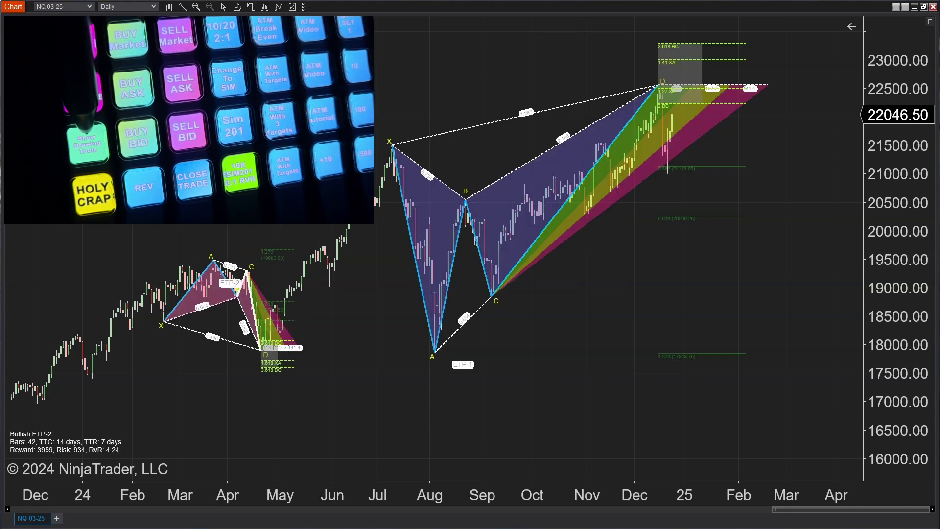
key(alt+Tab)
drag(875, 31, 409, 20)
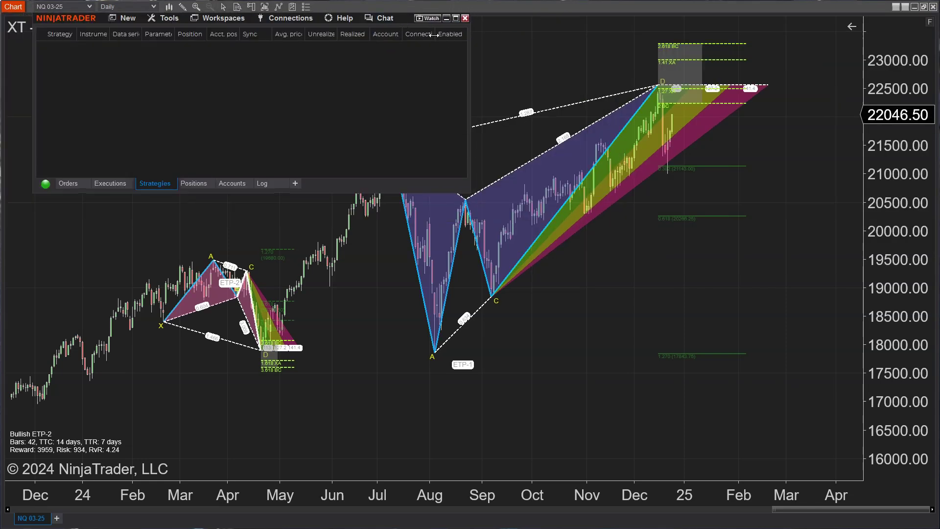
Step: Open the Hot Keys settings and browse the Chart hot key list
click(168, 20)
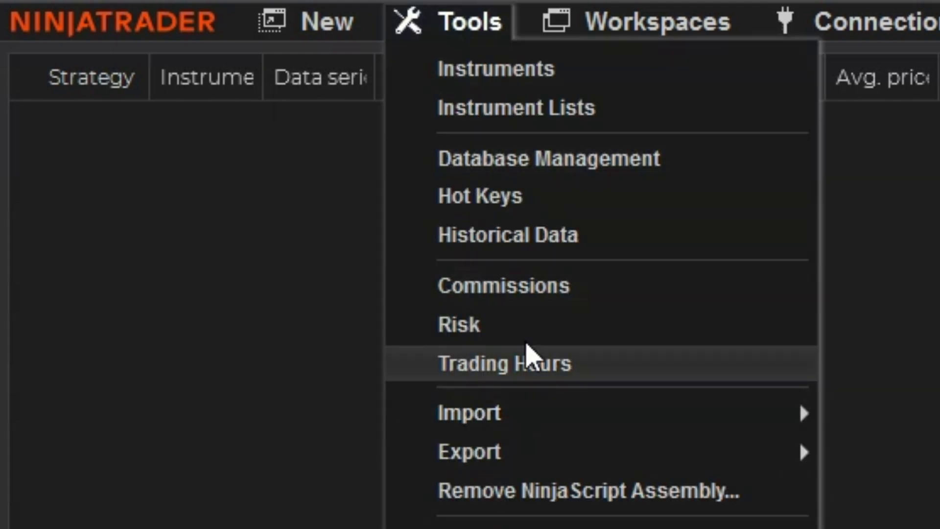
click(559, 206)
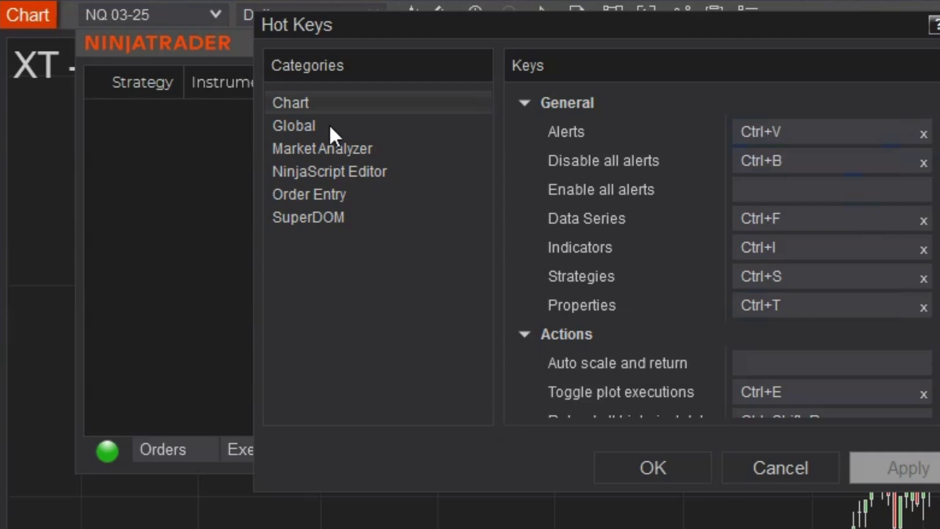
click(331, 131)
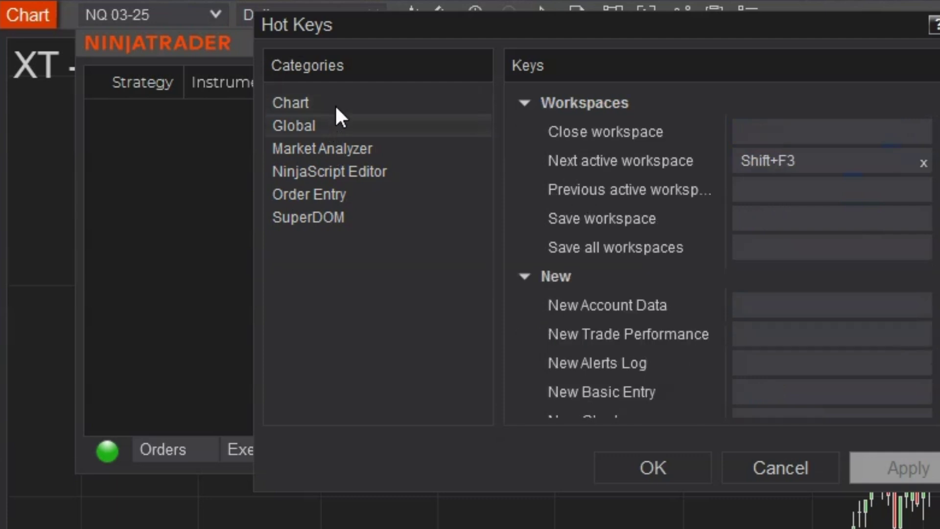
click(290, 103)
scroll(720, 255, down, 15)
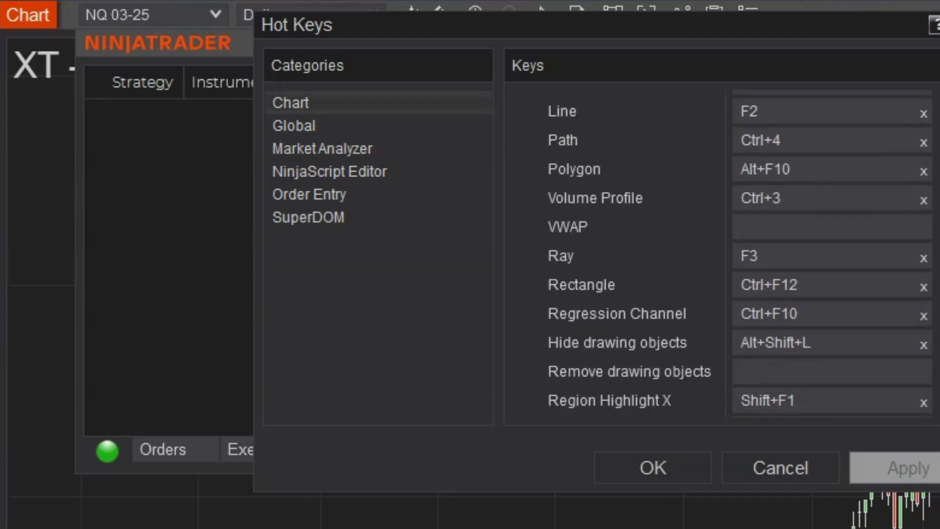
scroll(938, 348, down, 2)
scroll(939, 348, up, 17)
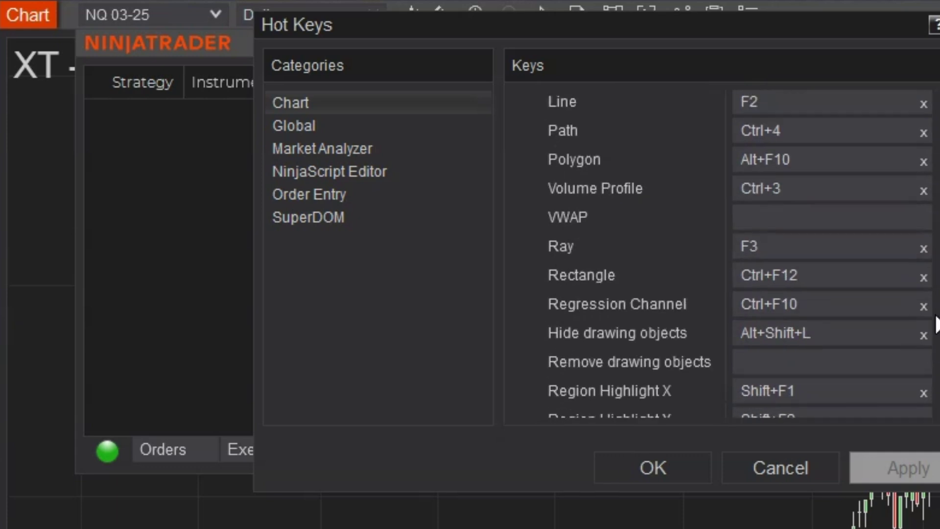
scroll(936, 286, up, 1)
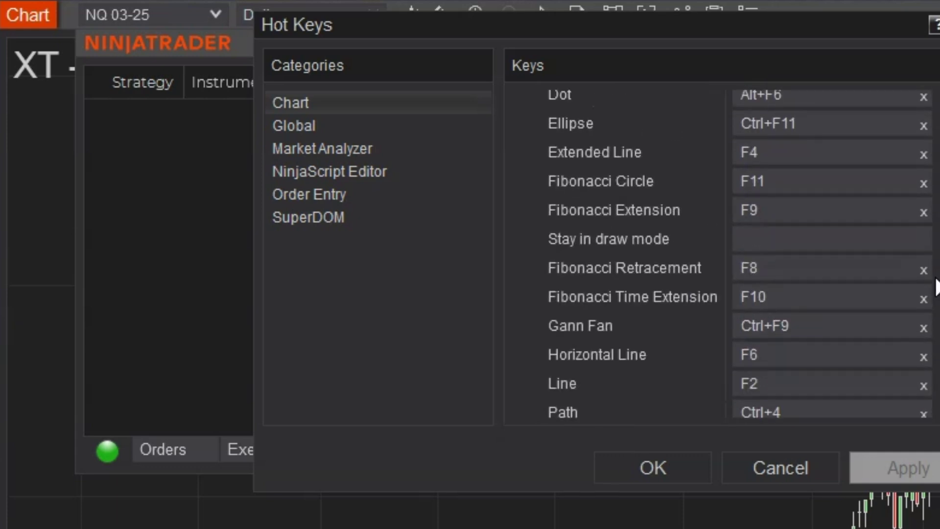
scroll(930, 309, down, 7)
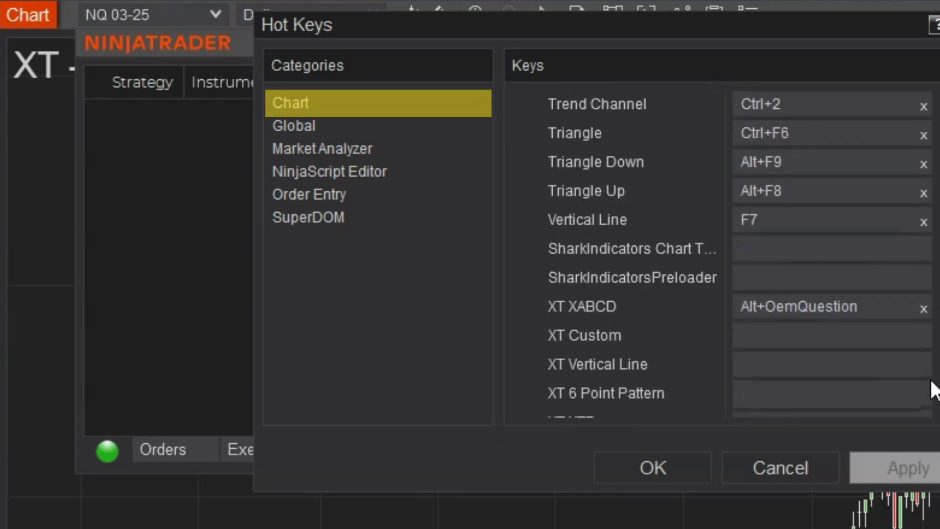
scroll(933, 386, up, 1)
scroll(934, 376, up, 3)
scroll(704, 284, up, 4)
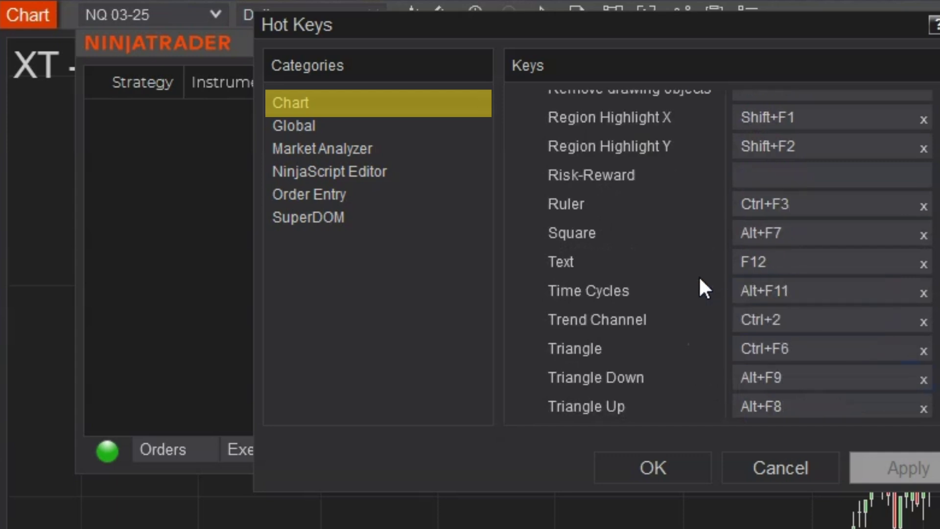
scroll(701, 279, up, 4)
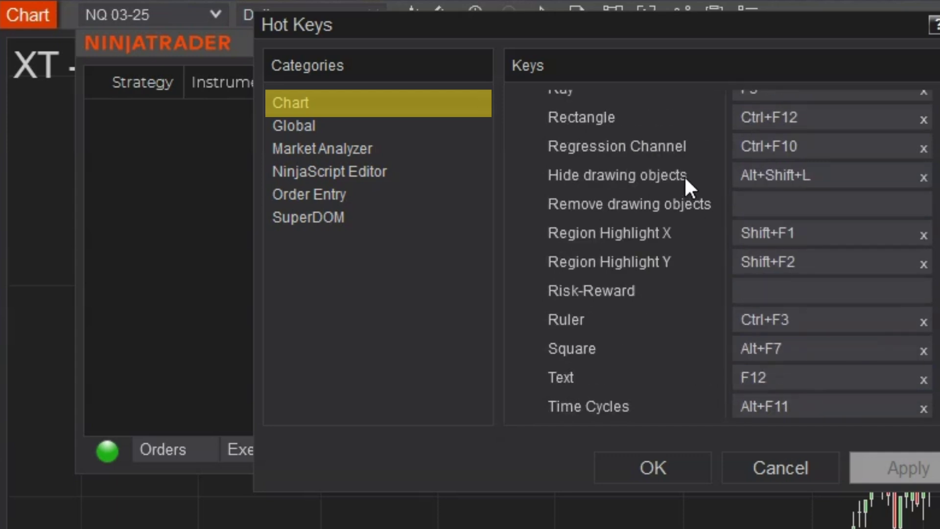
Step: Assign Alt+Shift+L to Hide drawing objects and save the hot keys
click(789, 178)
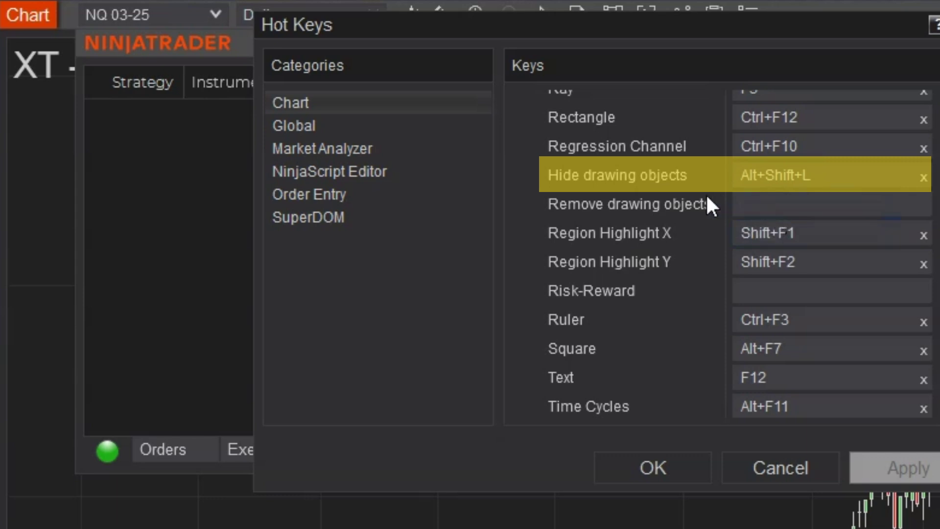
click(789, 174)
key(alt+shift+l)
click(804, 178)
key(alt+shift+l)
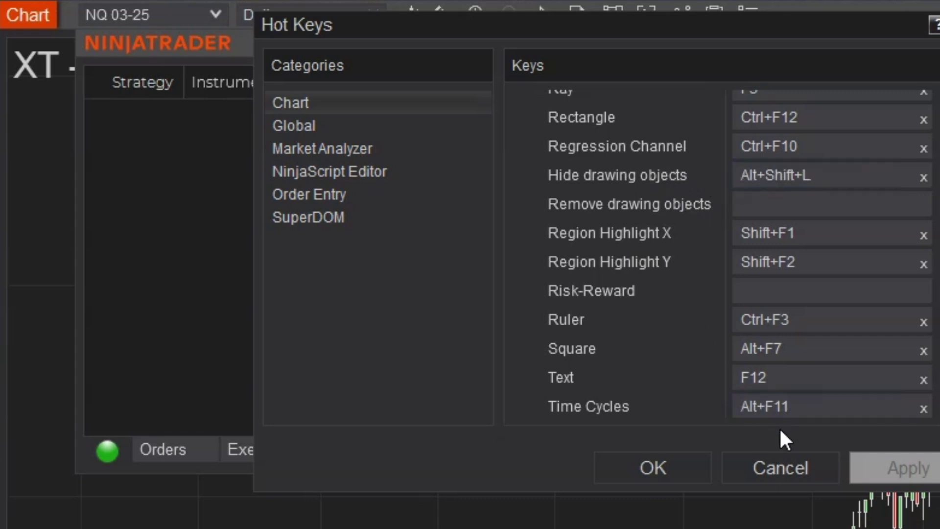
click(669, 466)
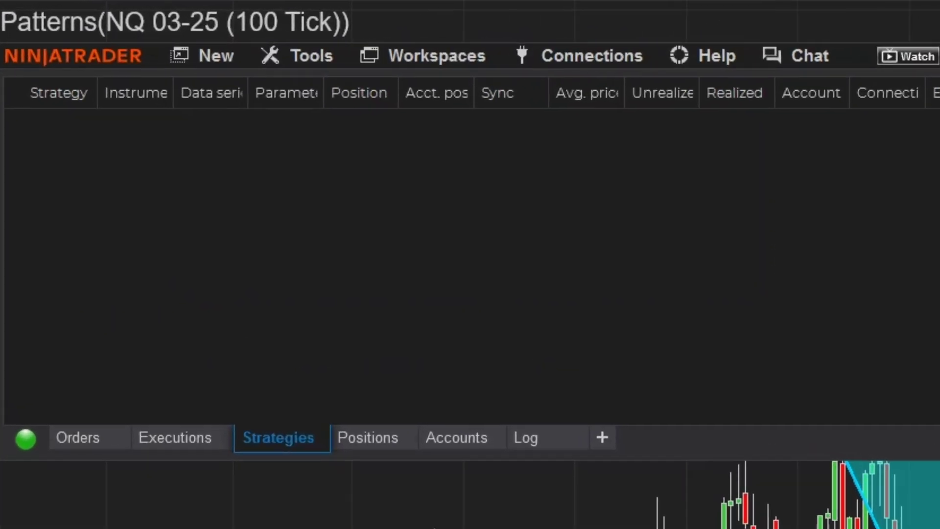
Step: Review the Connections menu, then open Options and the connection configuration window
click(592, 55)
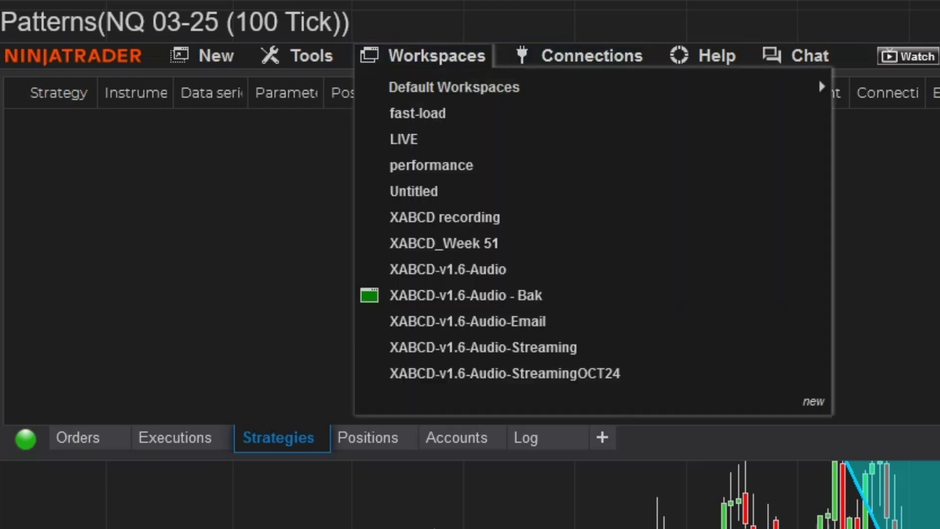
mouse_move(299, 55)
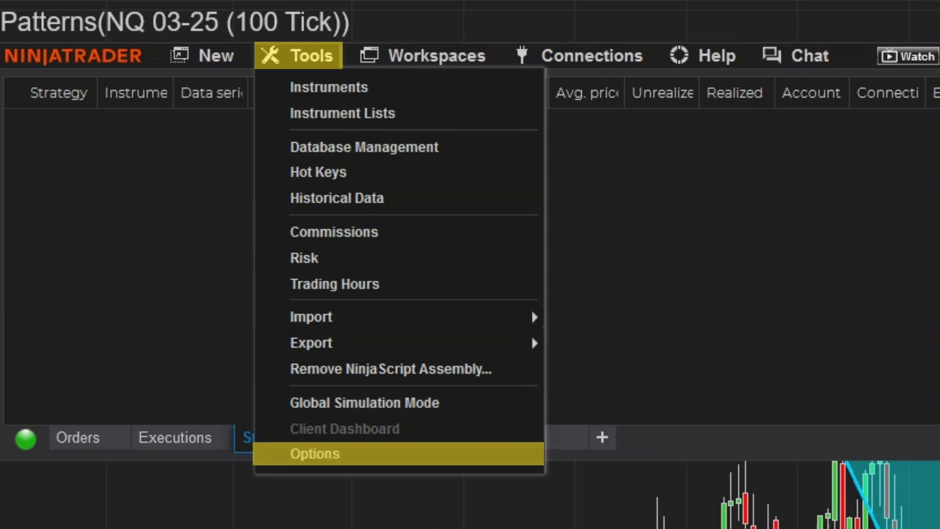
key(Return)
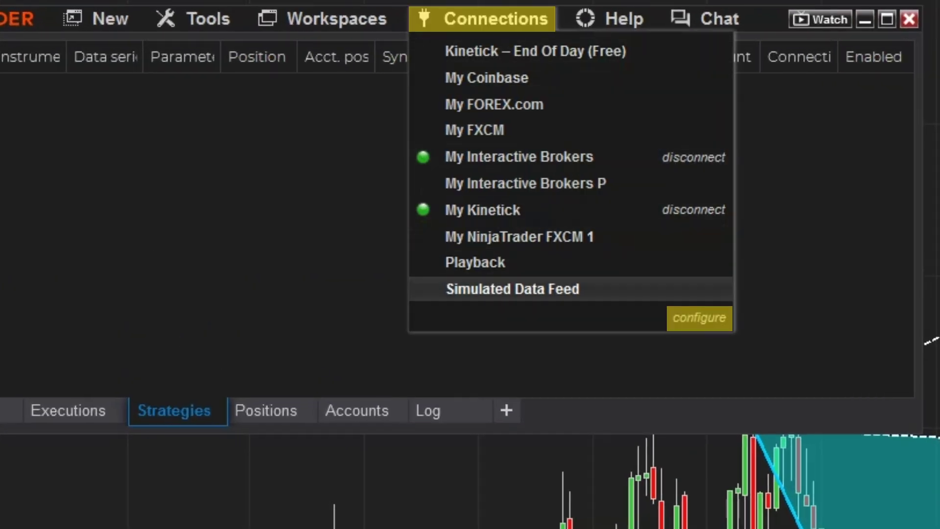
click(700, 319)
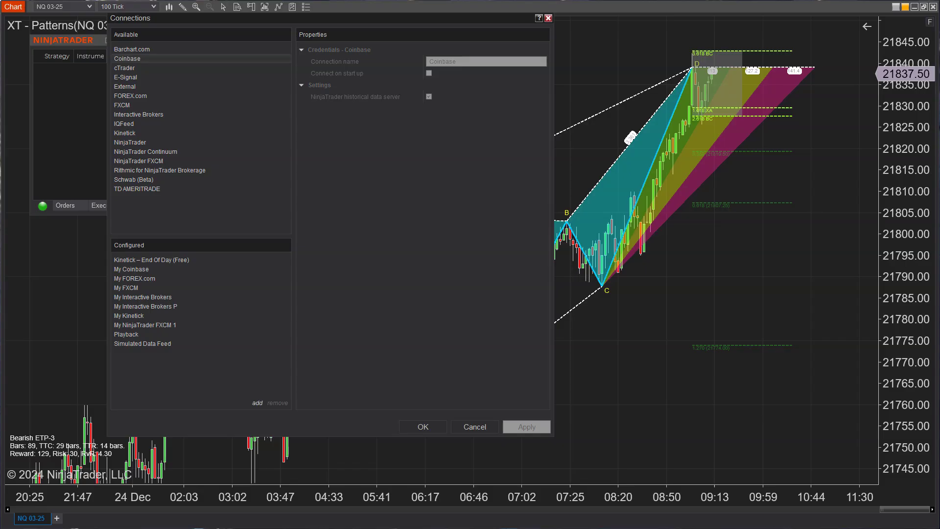
Step: Select the My Coinbase connection and uncheck NinjaTrader historical data server
click(196, 267)
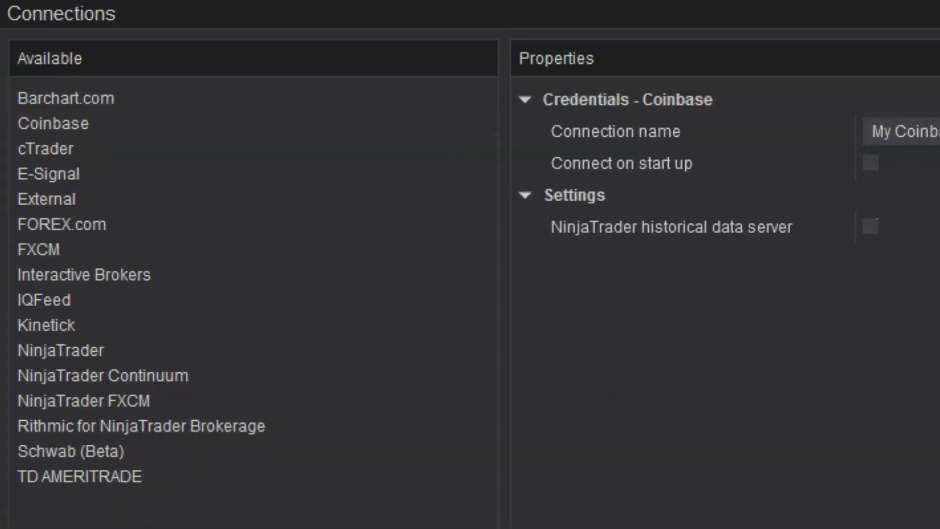
click(53, 123)
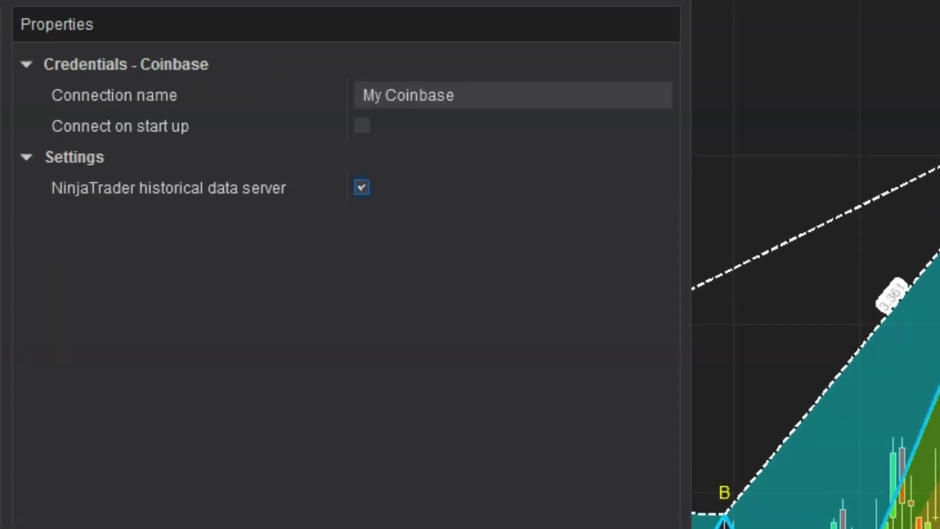
click(429, 96)
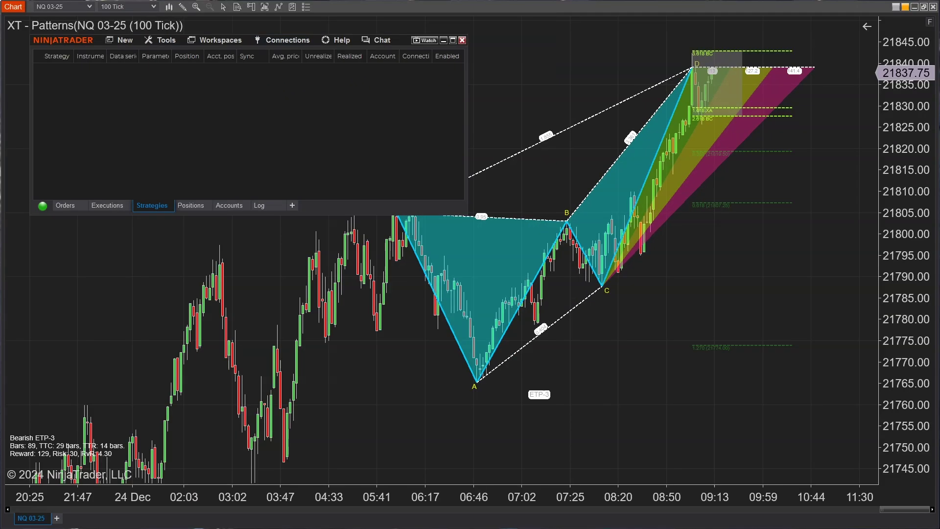
Step: Connect to Coinbase from the Connections menu, then open data series settings and enter 'XR'
click(283, 40)
click(289, 64)
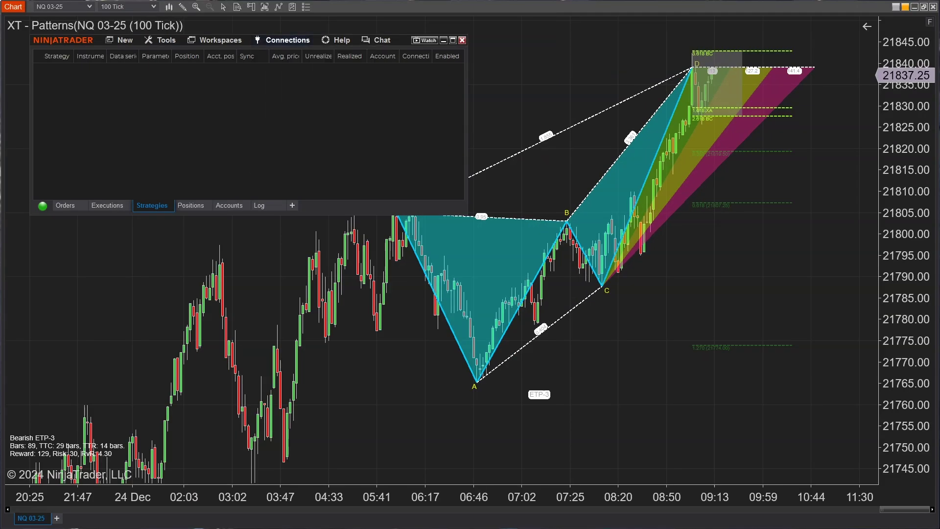
click(283, 40)
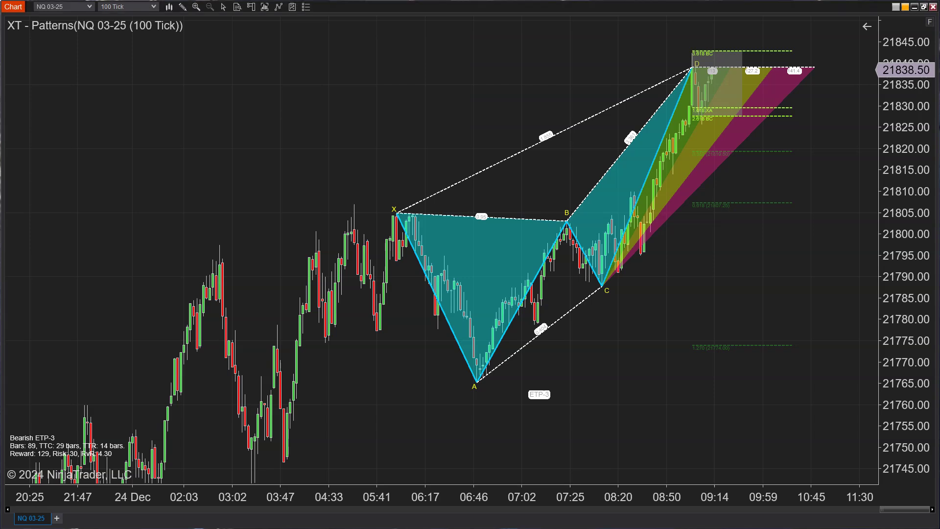
key(ctrl+f)
text(XR)
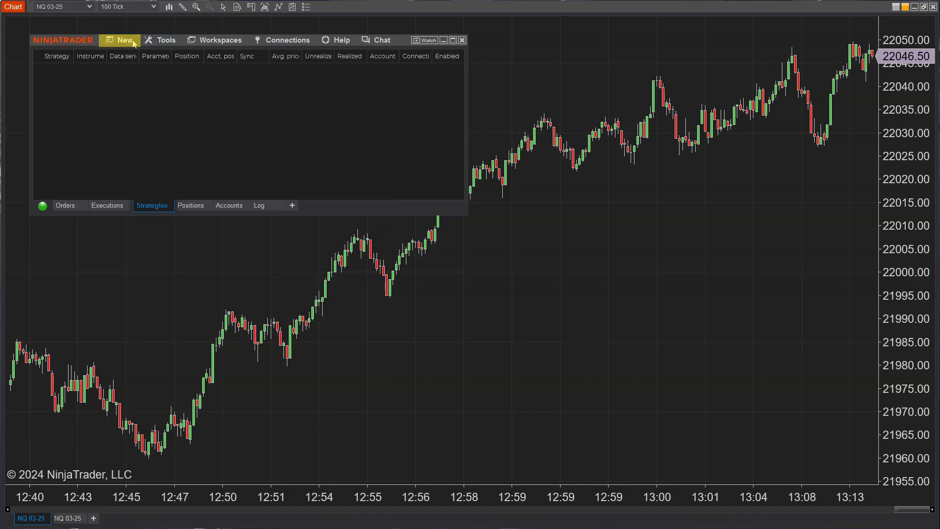
Step: Open a new Time & Sales window and enable Freeze on hover in its properties
click(130, 43)
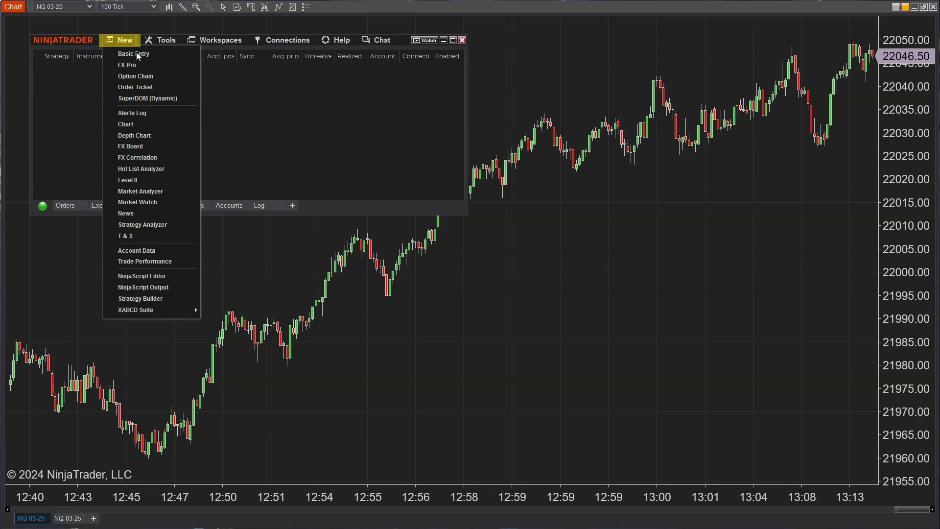
click(138, 237)
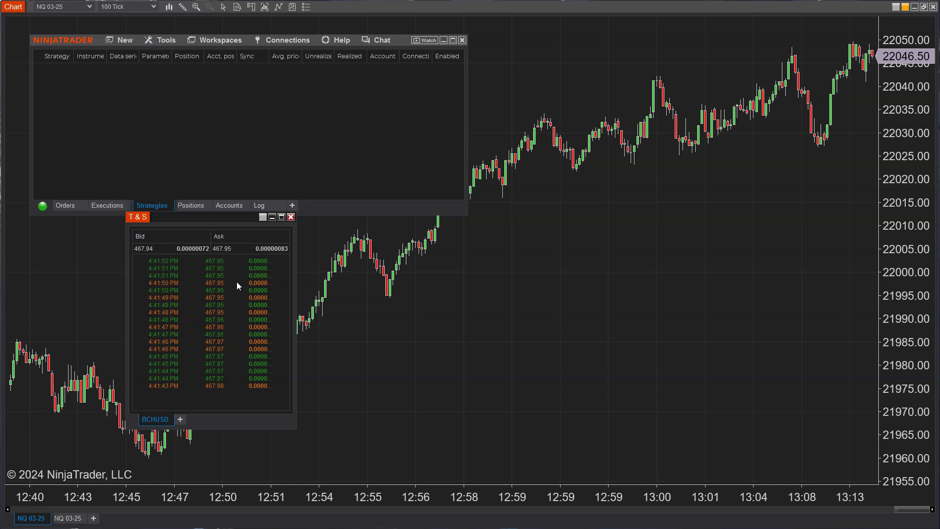
right_click(237, 297)
click(268, 395)
click(204, 316)
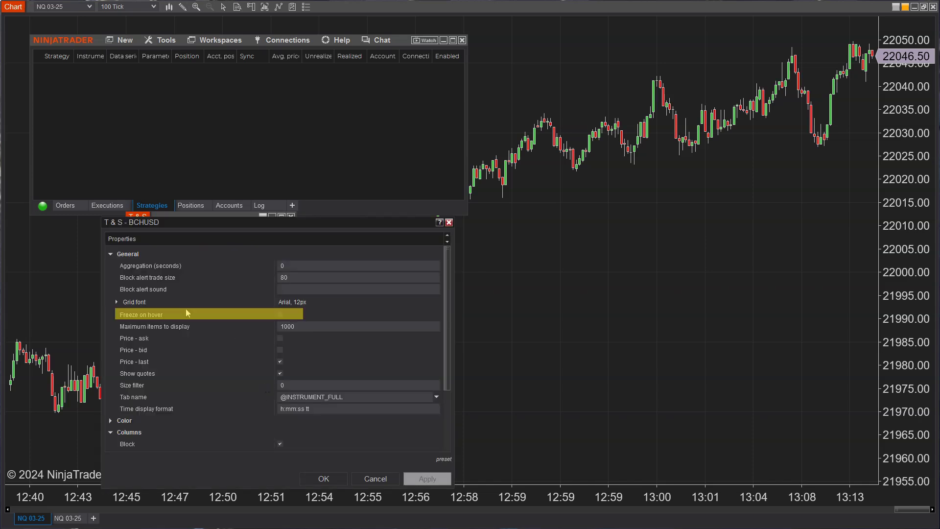
click(281, 315)
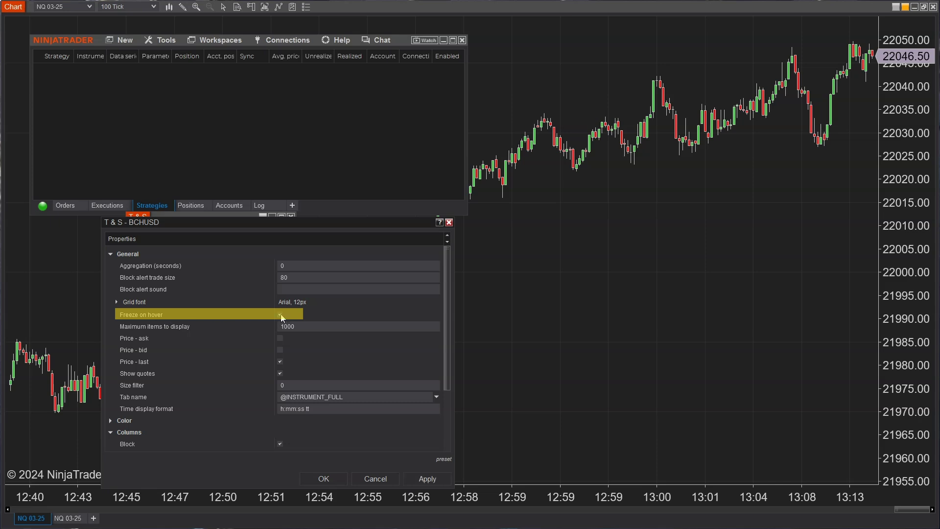
click(333, 476)
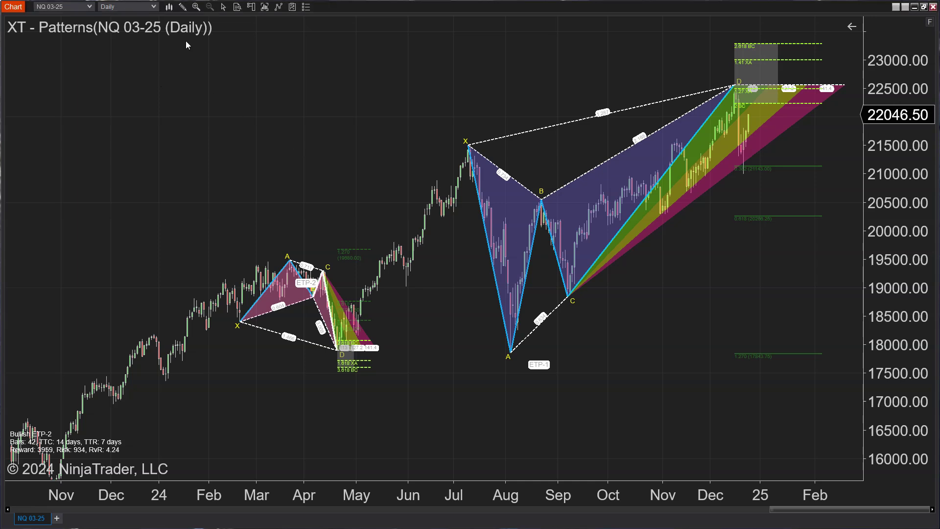
Step: Place a Triangle Up chart marker on the daily NQ 03-25 chart and open its properties
click(184, 9)
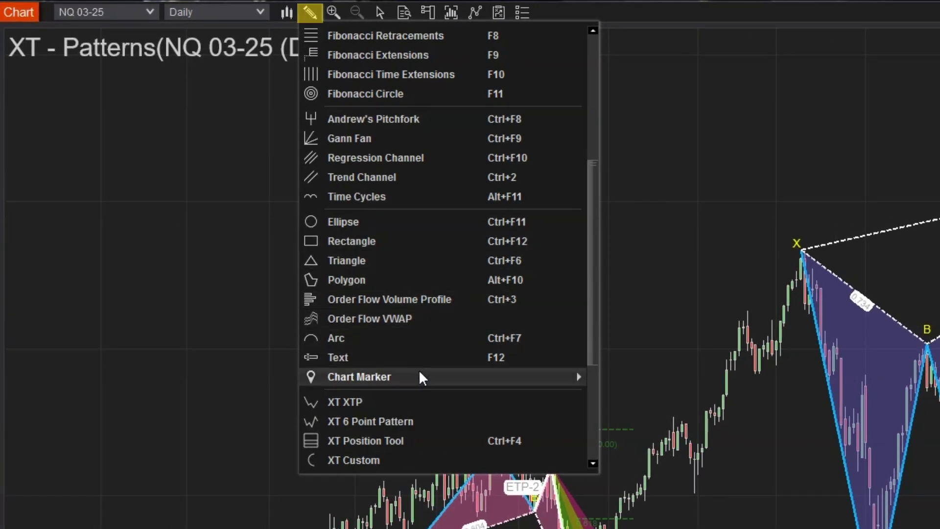
mouse_move(419, 370)
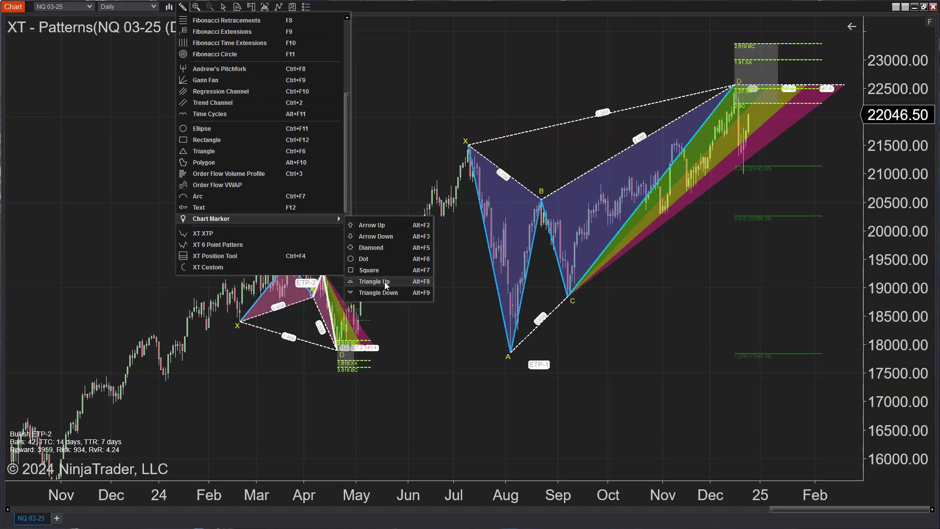
click(386, 283)
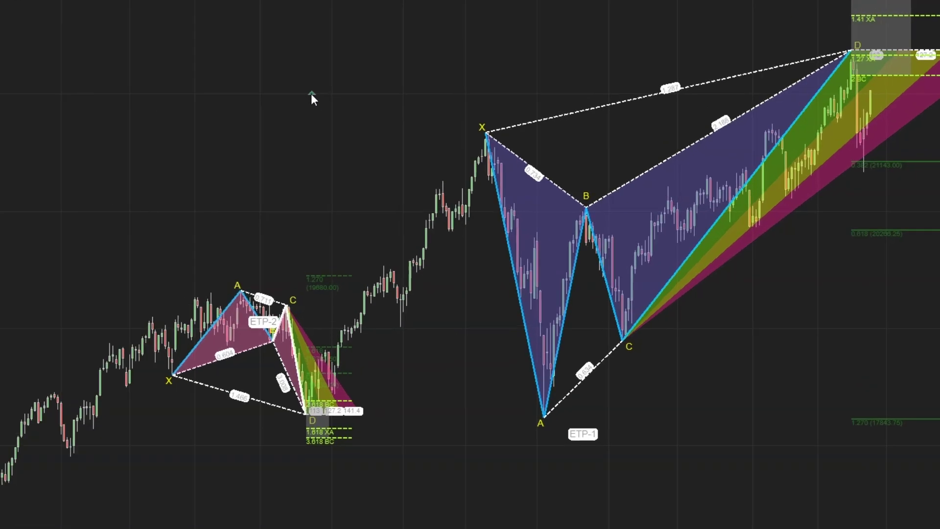
right_click(341, 117)
click(308, 200)
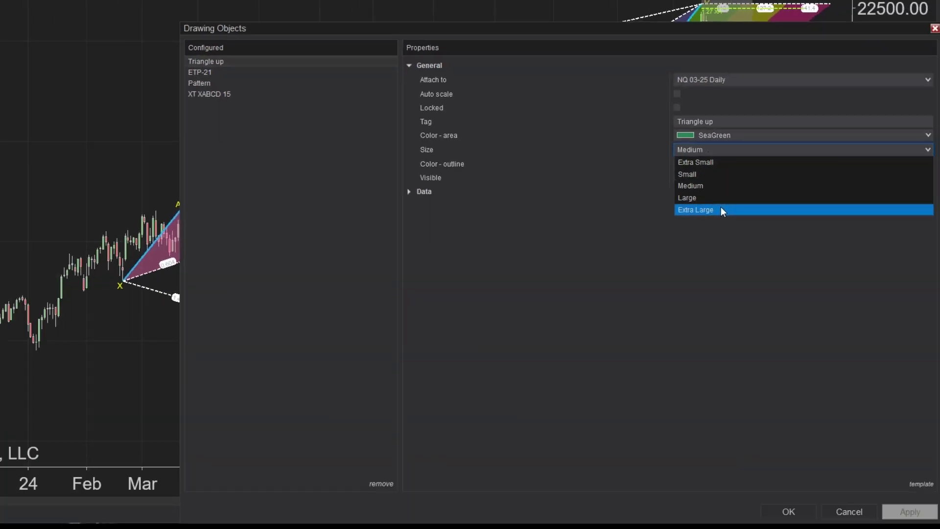
Step: Set the triangle marker to Extra Large size with a LawnGreen outline and apply
click(723, 211)
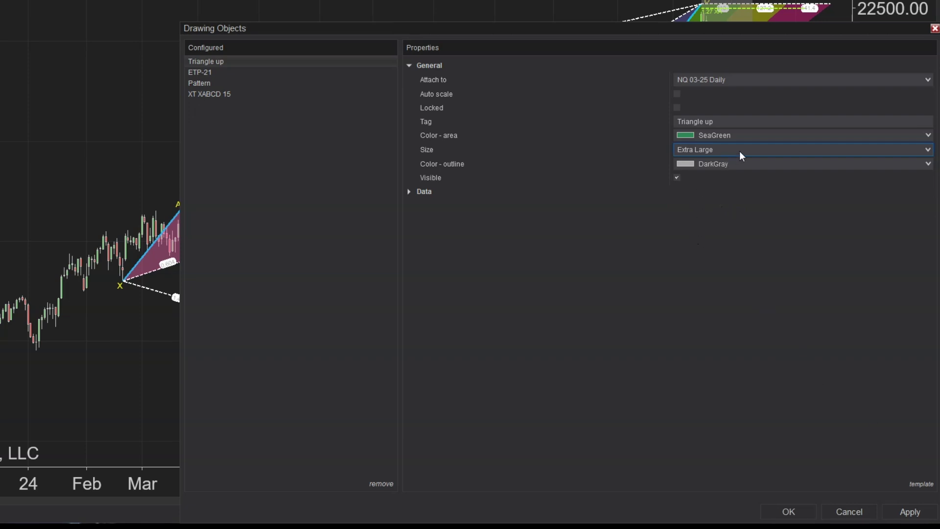
click(929, 167)
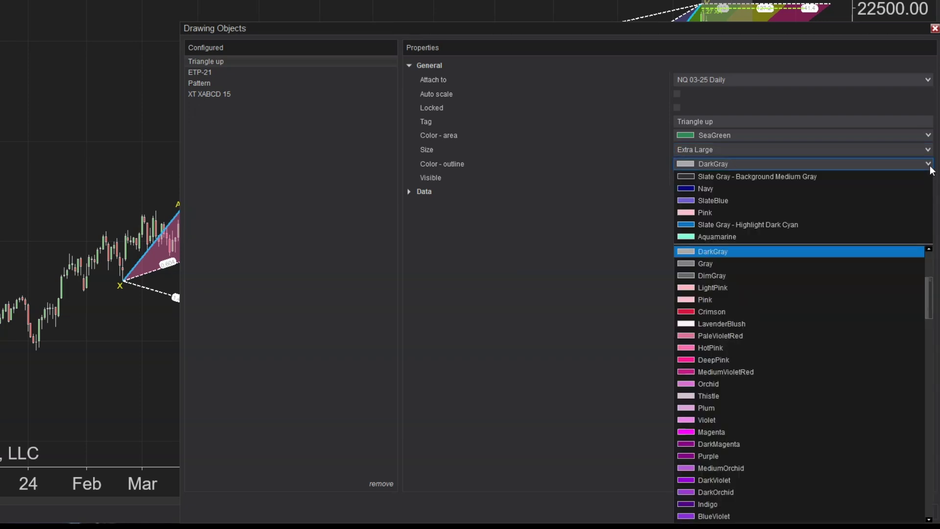
scroll(765, 321, down, 10)
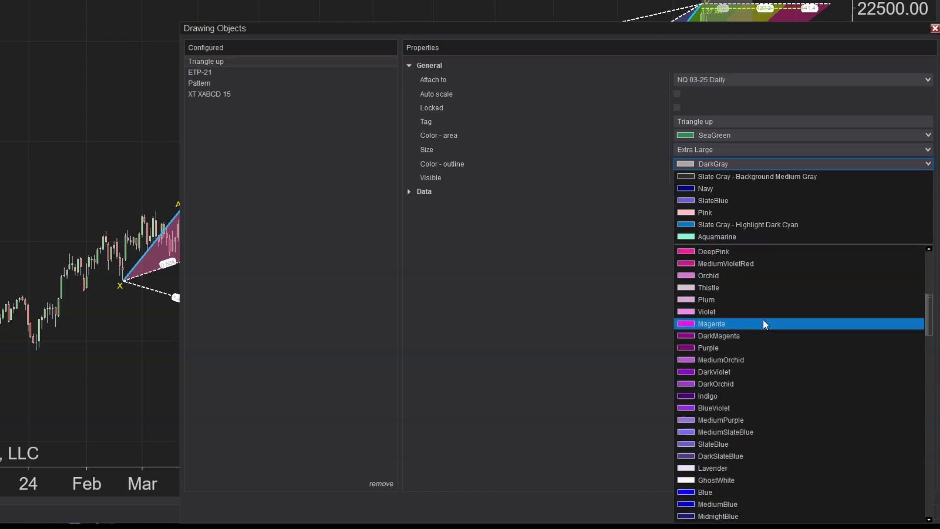
scroll(765, 324, down, 5)
click(760, 375)
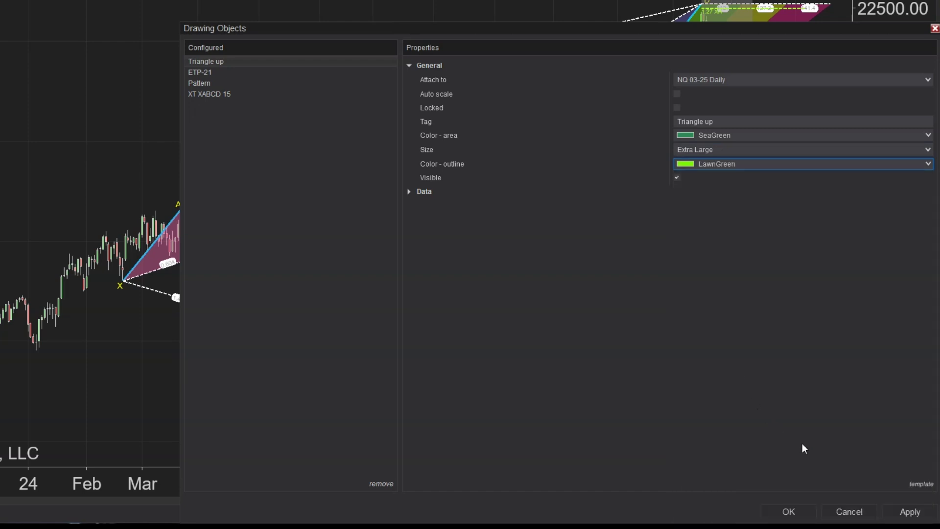
click(790, 510)
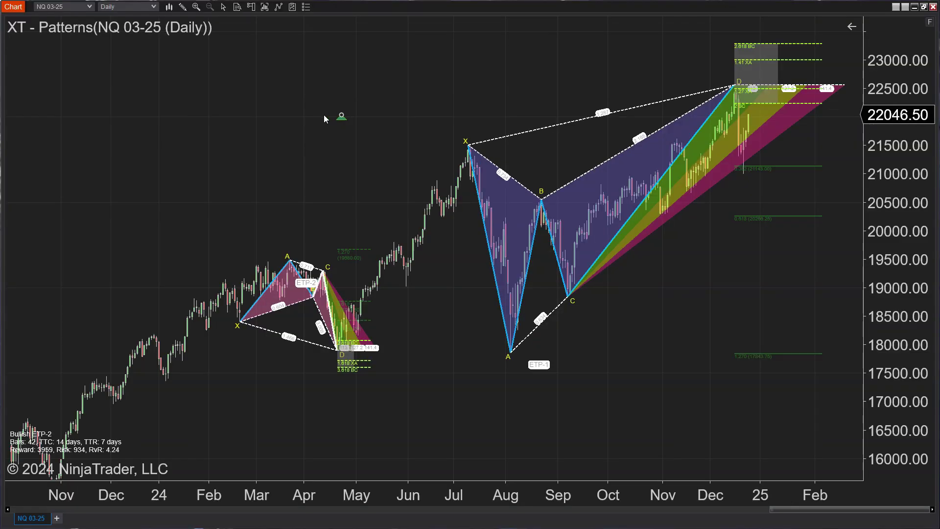
Step: Open the triangle's alert settings twice, closing them each time without changes
double_click(342, 117)
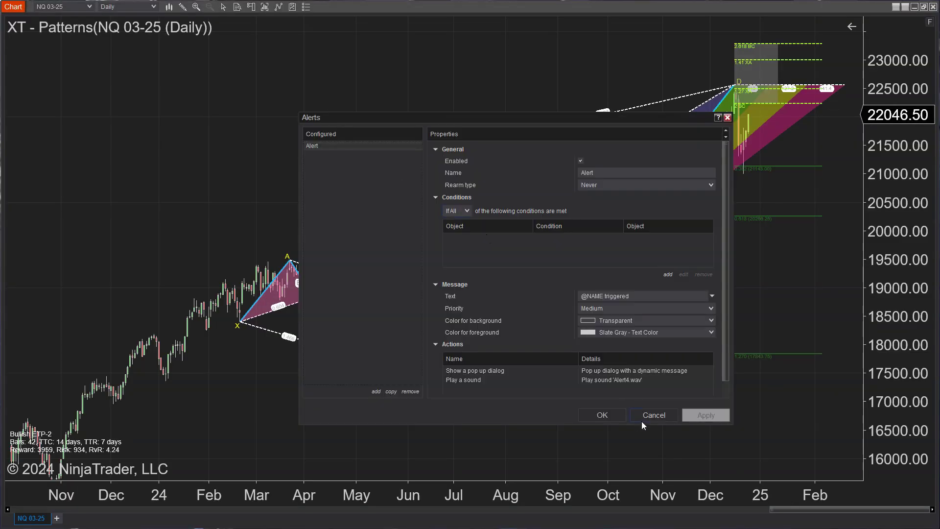
click(642, 418)
double_click(338, 119)
click(664, 417)
Step: Copy the triangle marker, paste it on the chart, and move the copy just left of the original
right_click(341, 117)
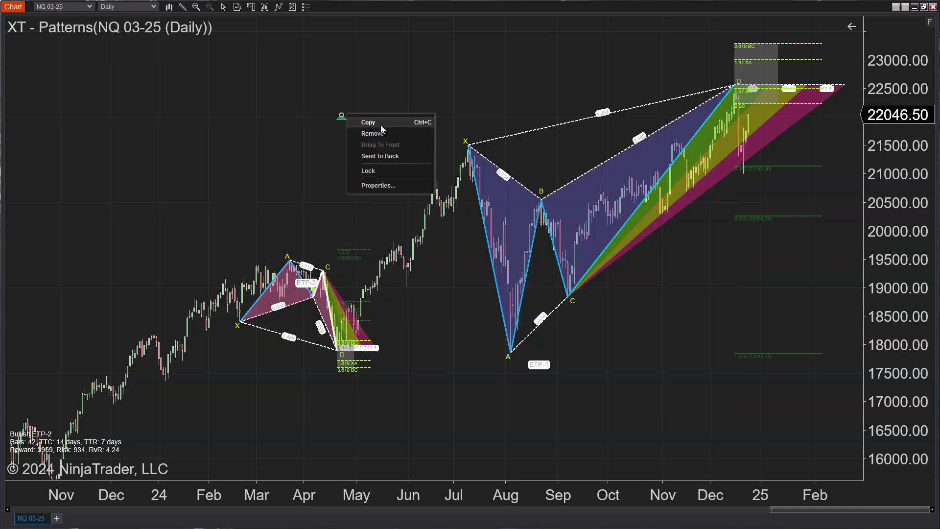
click(380, 119)
right_click(381, 119)
click(418, 226)
drag(342, 112, 328, 112)
Step: Set the triangle marker's Size to Extra Small in its drawing-object properties
right_click(341, 118)
click(384, 187)
click(759, 208)
click(743, 220)
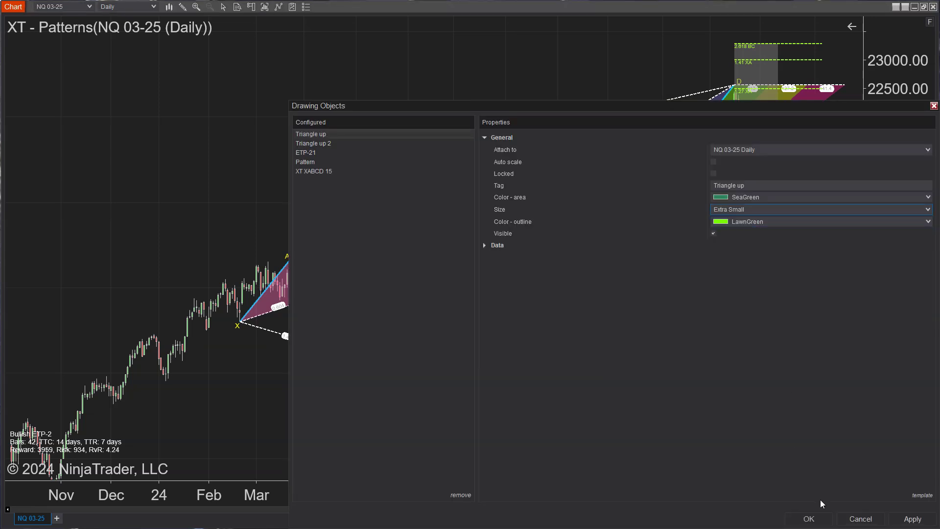
click(817, 520)
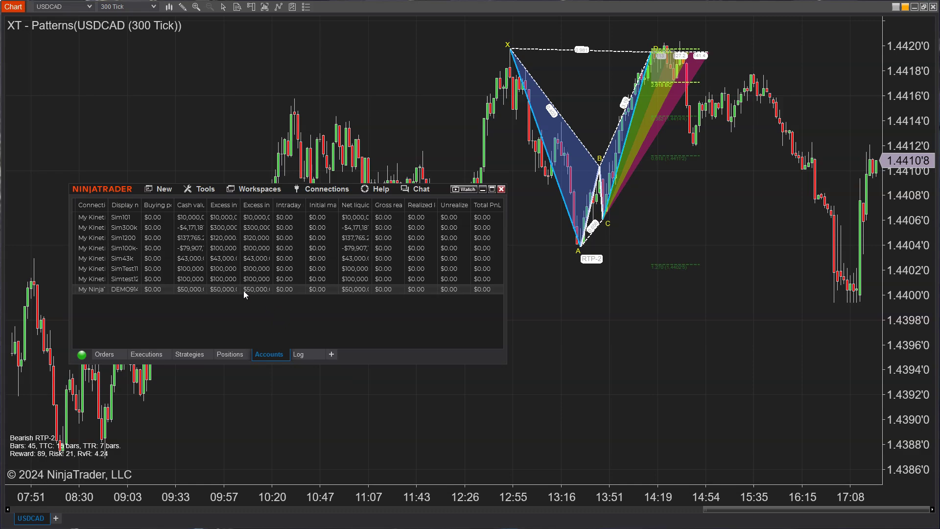
Step: Rename the demo account to NewName through Edit Account and acknowledge the Restart Required notice
right_click(127, 292)
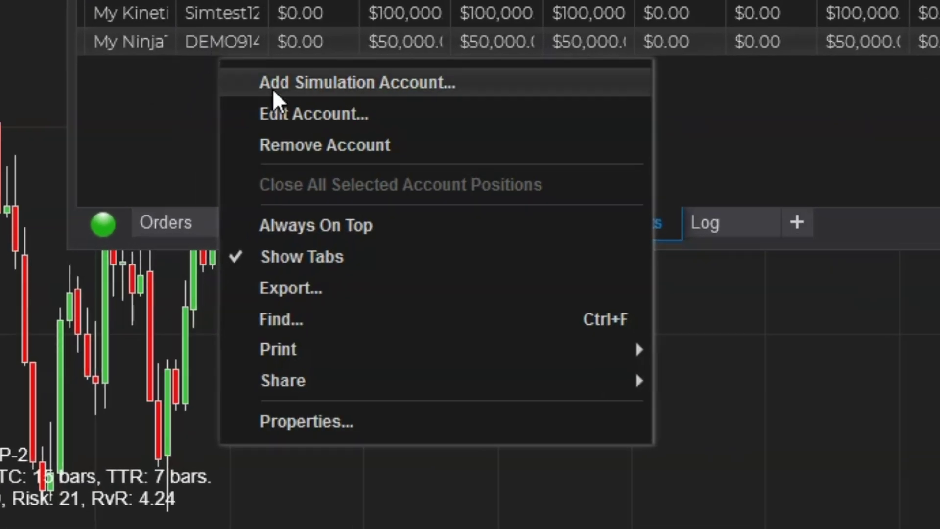
click(148, 311)
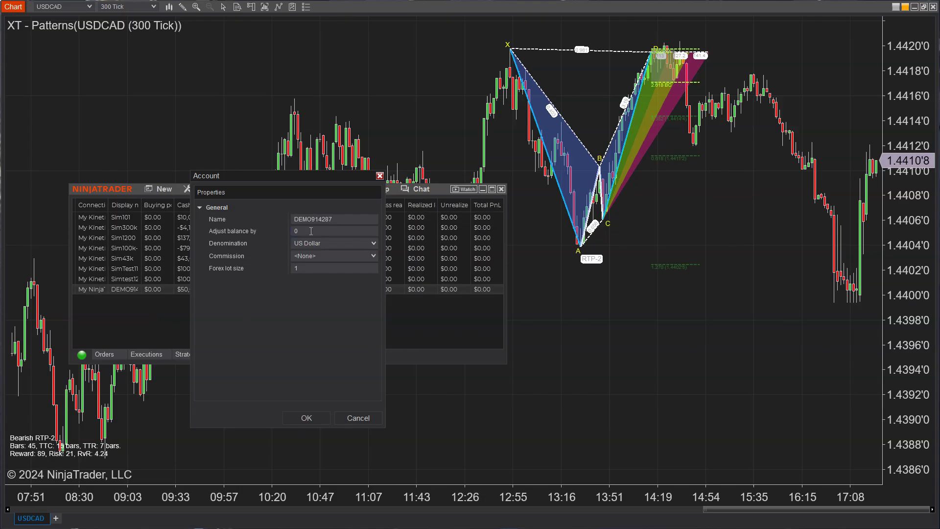
double_click(347, 219)
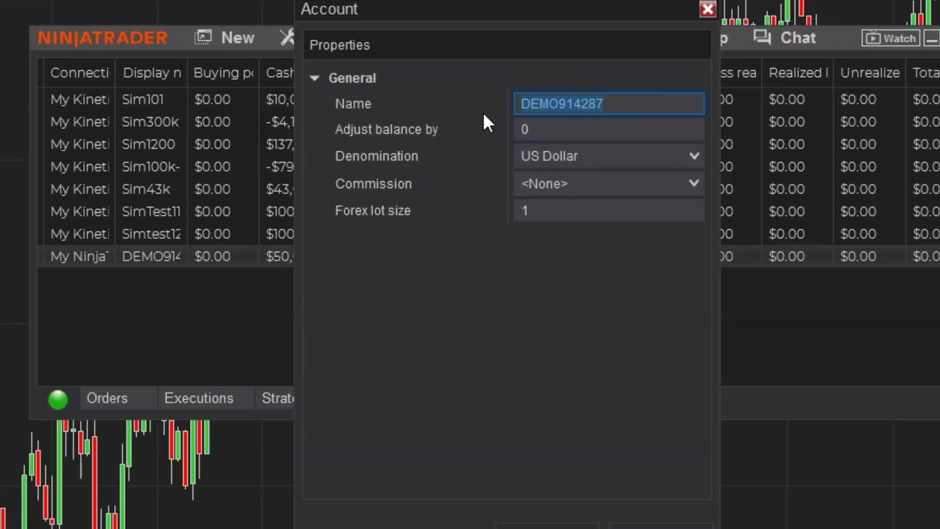
text(NewName)
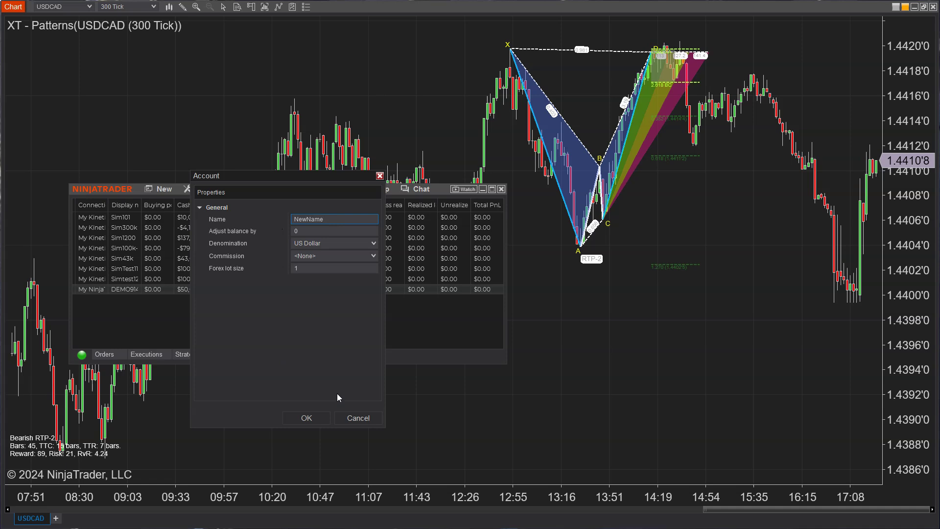
click(315, 419)
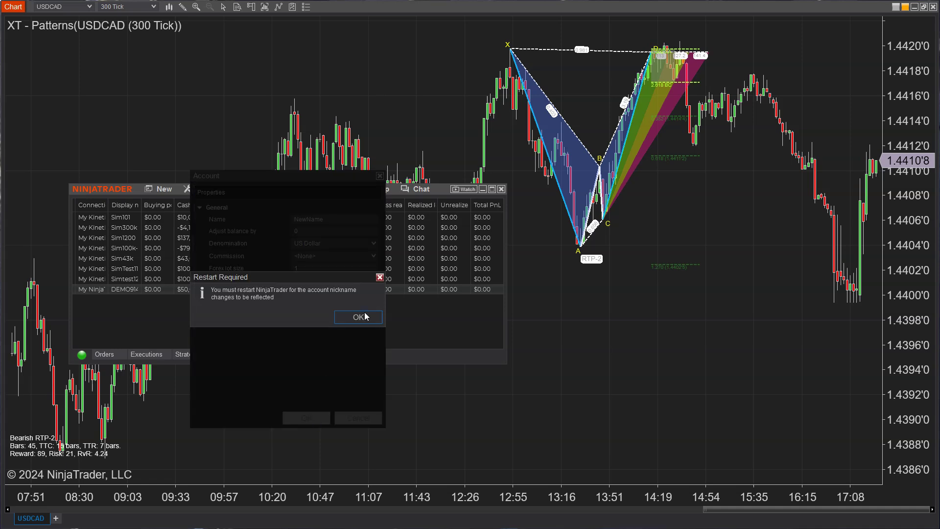
click(365, 317)
click(326, 191)
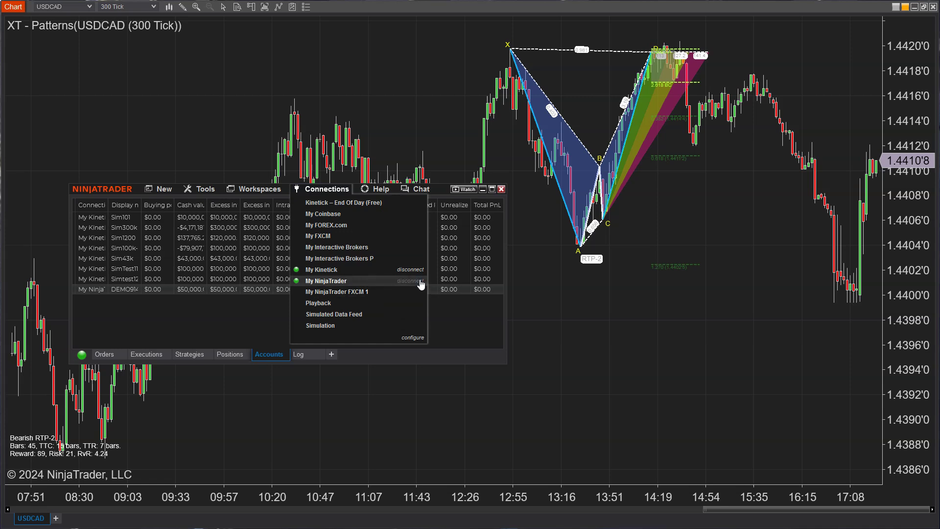
Step: Disconnect My NinjaTrader, then reconnect to it from the Connections list
click(420, 282)
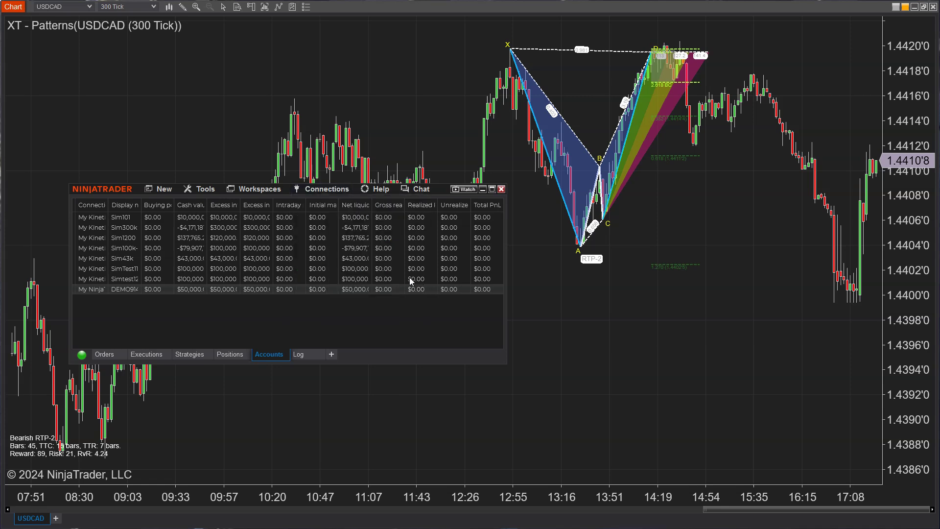
click(330, 190)
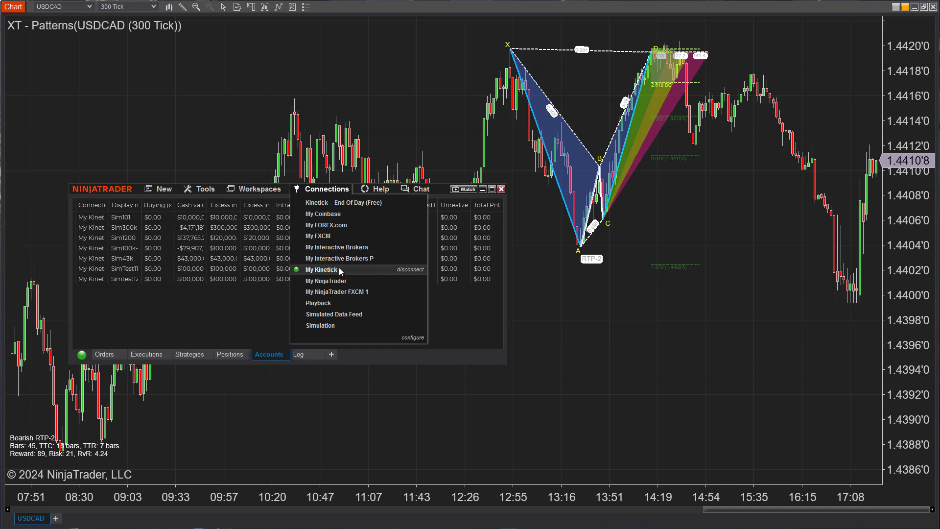
click(409, 277)
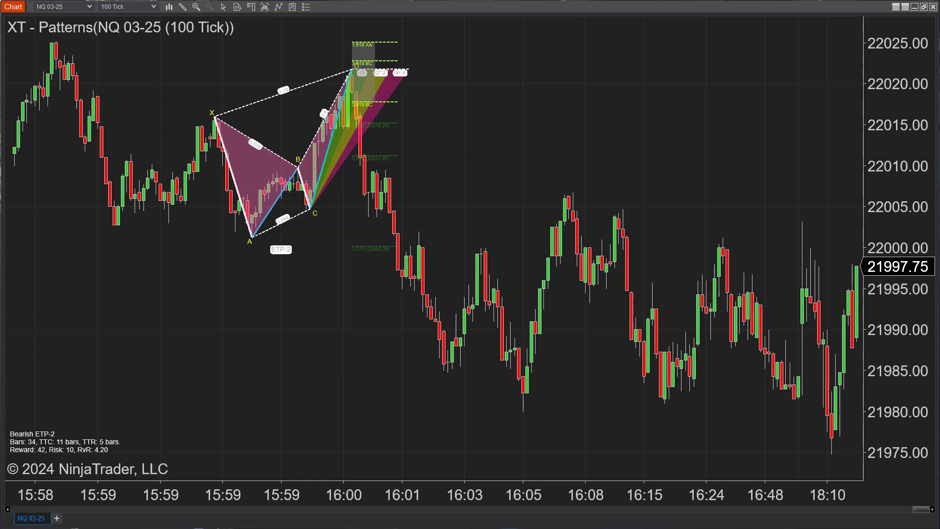
Step: Scroll the chart to the latest bars and move the Control Center over the chart's centre
drag(630, 218, 554, 166)
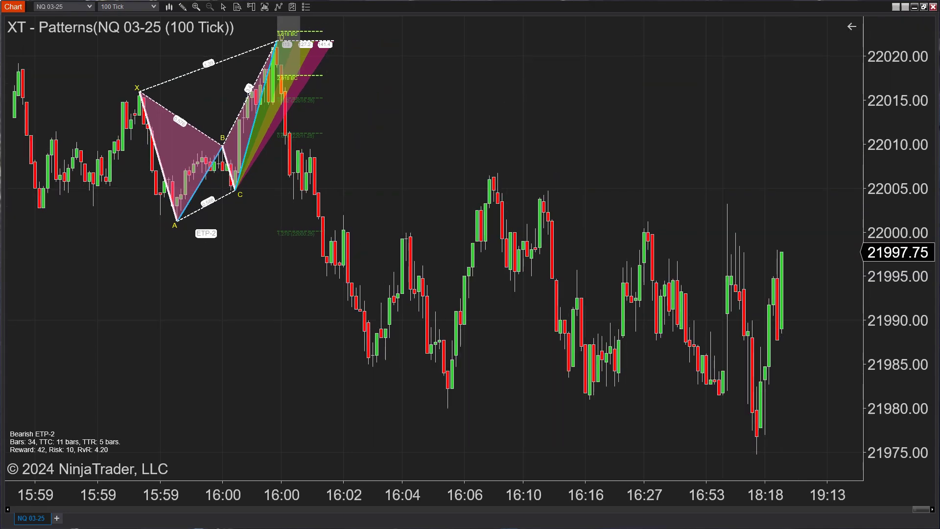
key(alt+Tab)
drag(877, 47, 531, 162)
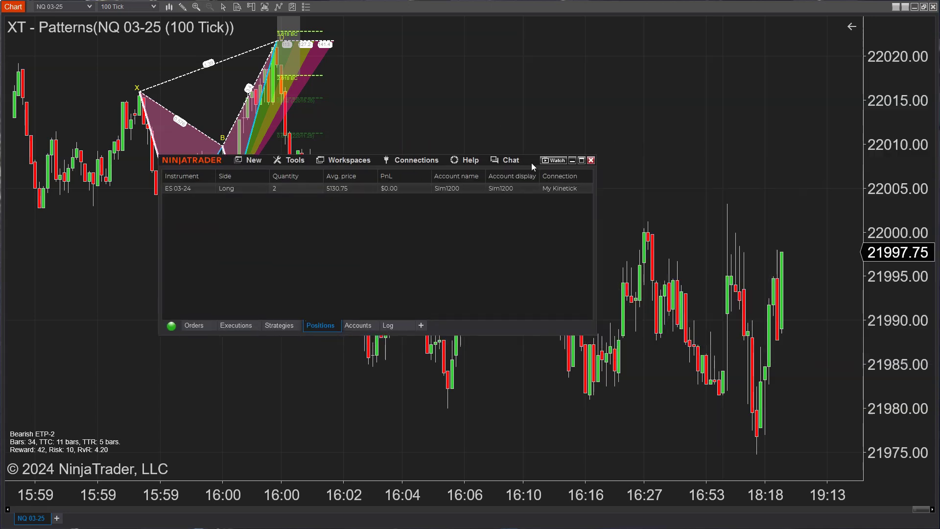
Step: Bring up the ES 03-24 position's actions menu, checking which connections are active along the way
right_click(362, 190)
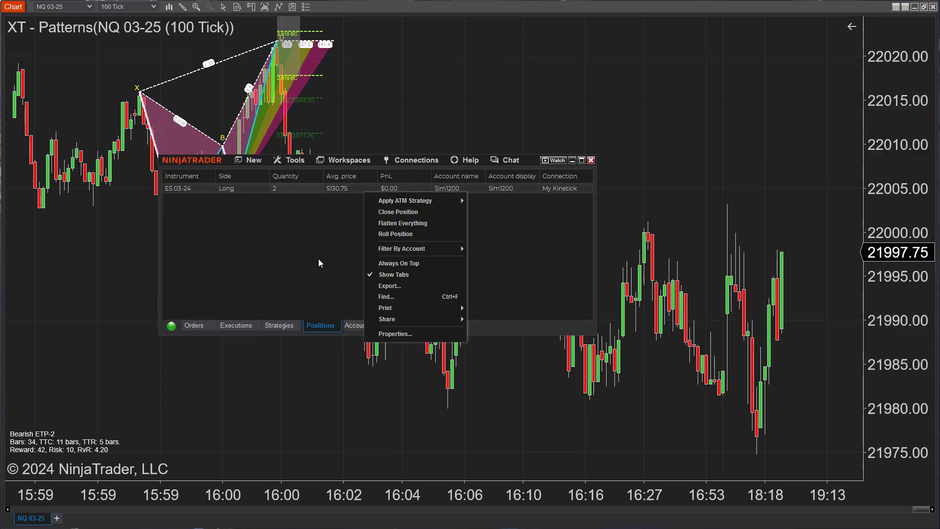
click(337, 256)
click(404, 161)
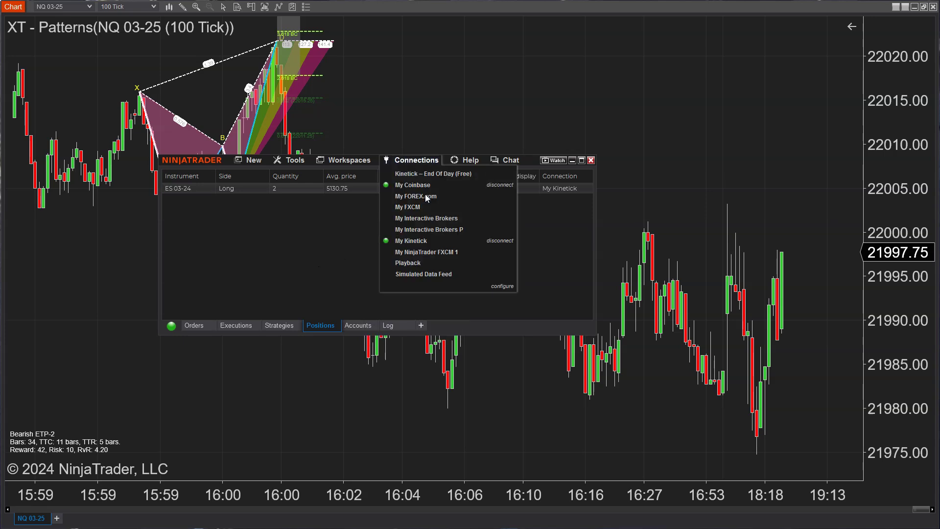
click(360, 231)
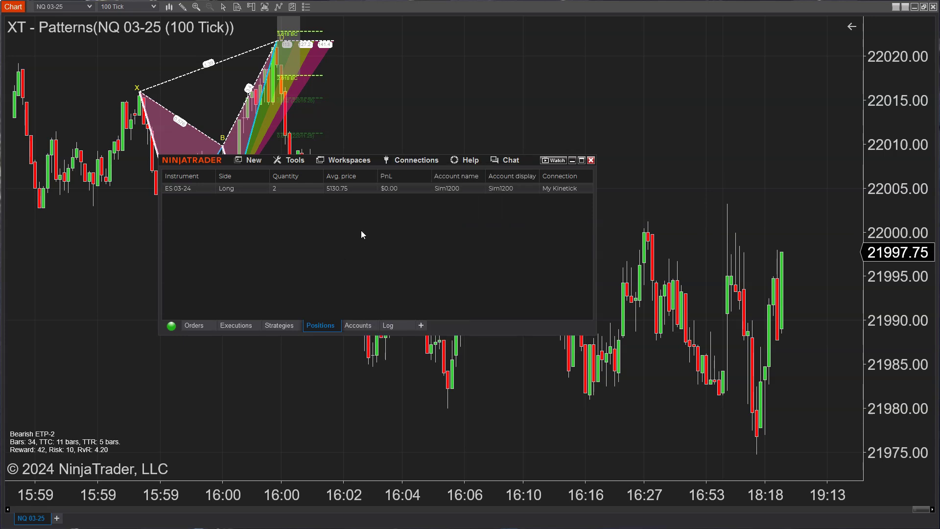
right_click(360, 191)
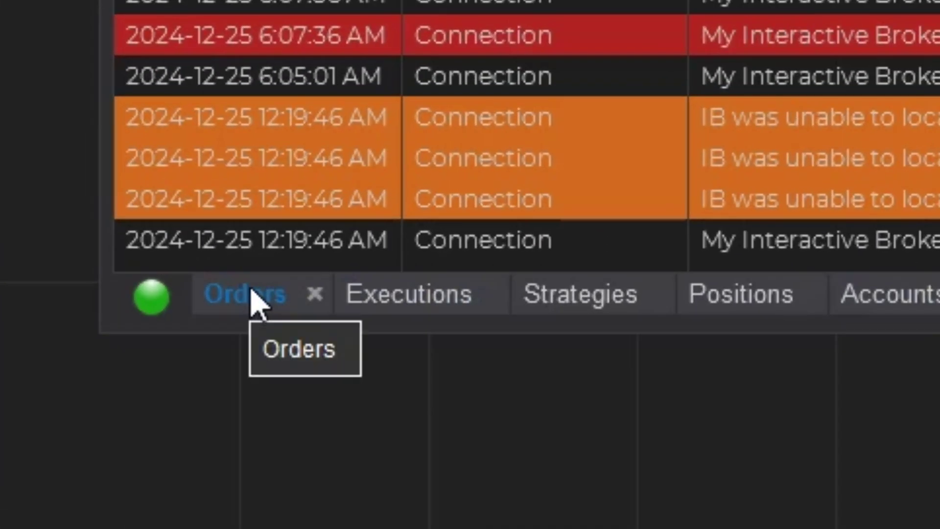
Step: Switch the Control Center's bottom panel from Log to the Orders list
click(91, 223)
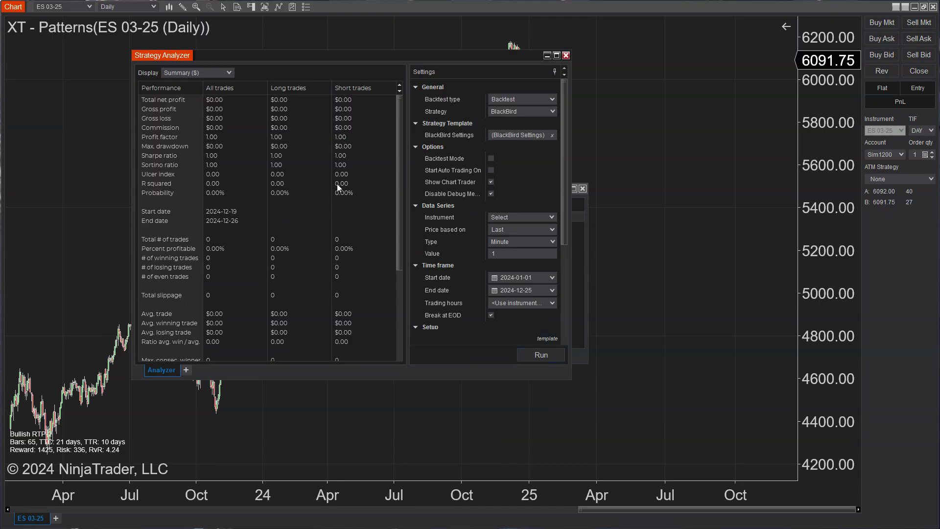
Step: Load the bug-fix template, run the backtest, and dismiss the missing-instrument error
mouse_move(548, 340)
click(534, 338)
double_click(259, 151)
click(531, 352)
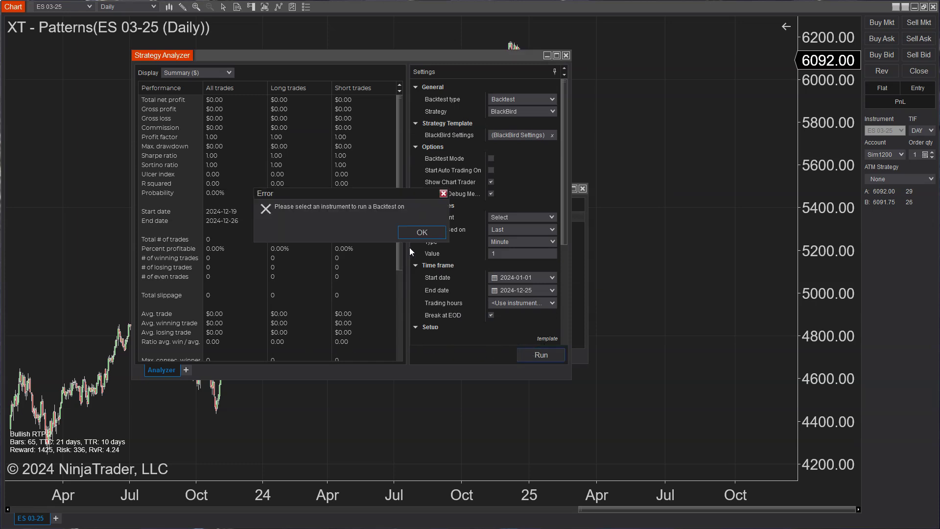
click(422, 232)
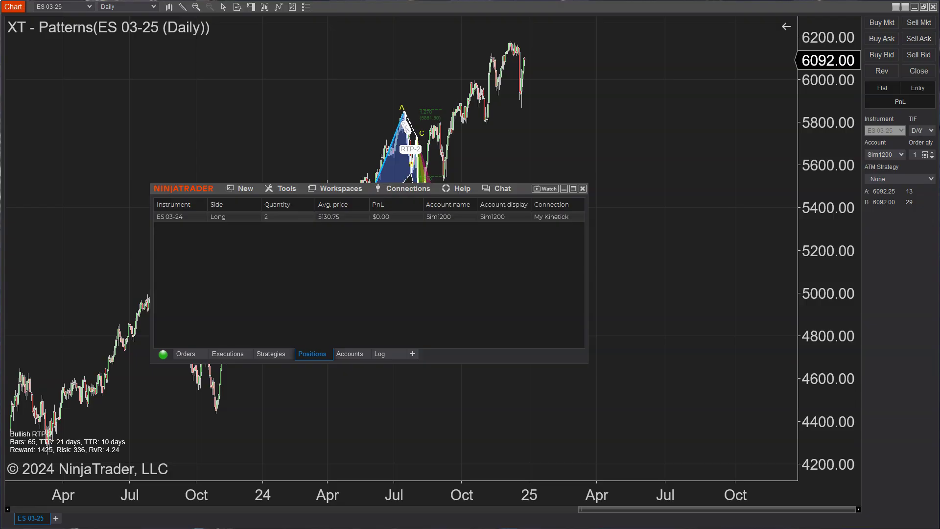
Step: Open a SuperDOM (Dynamic) for ES 03-25, then show and dismiss its options menu
click(248, 191)
click(282, 251)
right_click(260, 181)
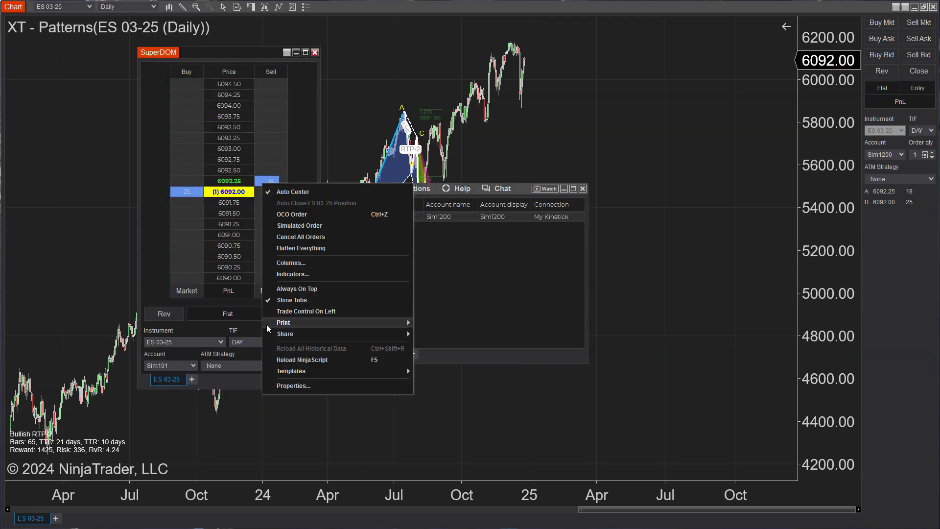
click(246, 248)
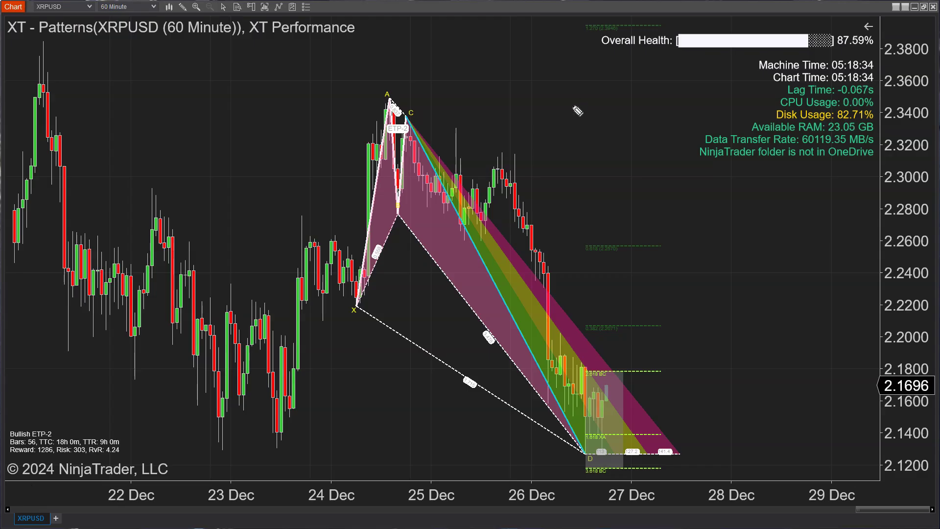
Step: Handwrite 'Free Tool' on the XRPUSD chart and draw an arrow toward the performance stats
mouse_move(547, 104)
mouse_down()
mouse_move(550, 122)
mouse_move(572, 92)
mouse_move(570, 110)
mouse_move(587, 128)
mouse_move(603, 105)
mouse_move(615, 118)
mouse_move(632, 100)
mouse_move(646, 113)
mouse_up()
mouse_move(574, 156)
mouse_down()
mouse_move(593, 182)
mouse_move(594, 146)
mouse_move(618, 166)
mouse_move(659, 170)
mouse_up()
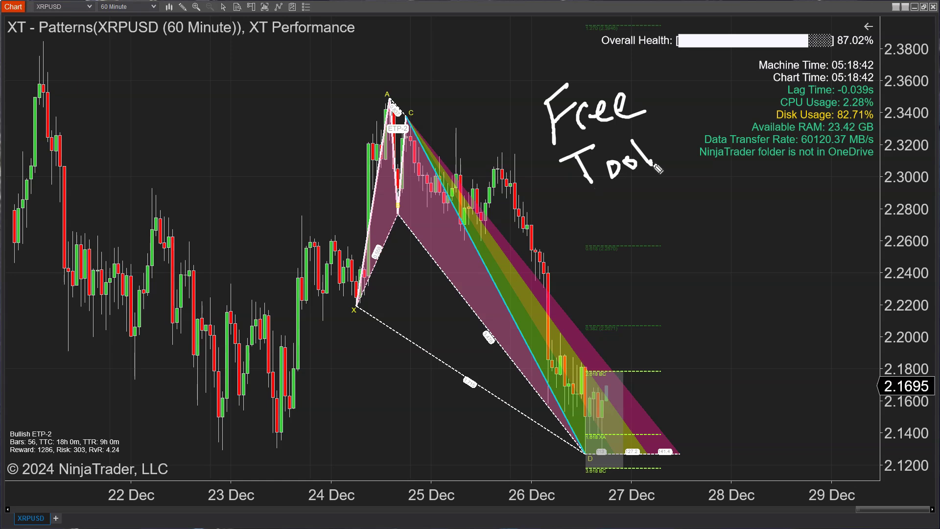
mouse_move(667, 126)
mouse_down()
mouse_move(729, 106)
mouse_move(729, 123)
mouse_up()
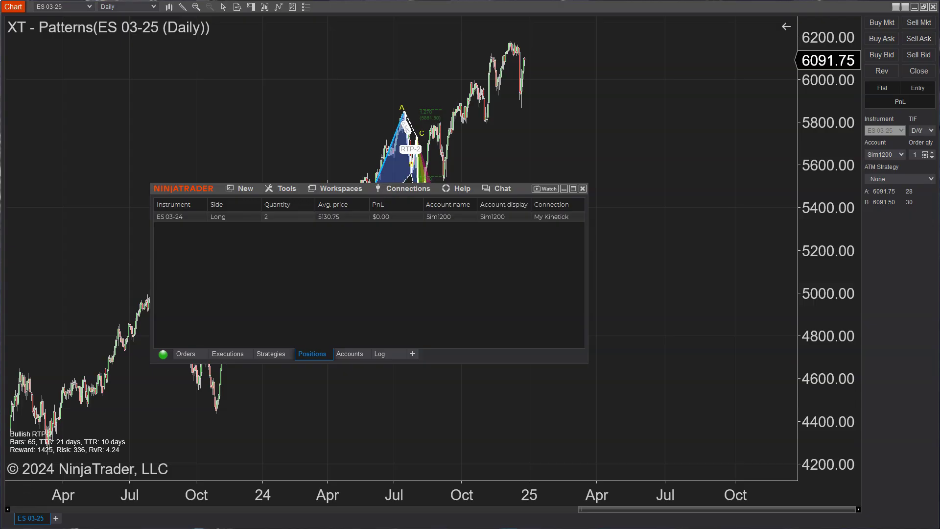
Step: Open a new Strategy Analyzer and load the saved bug-fix strategy template
click(245, 189)
click(284, 375)
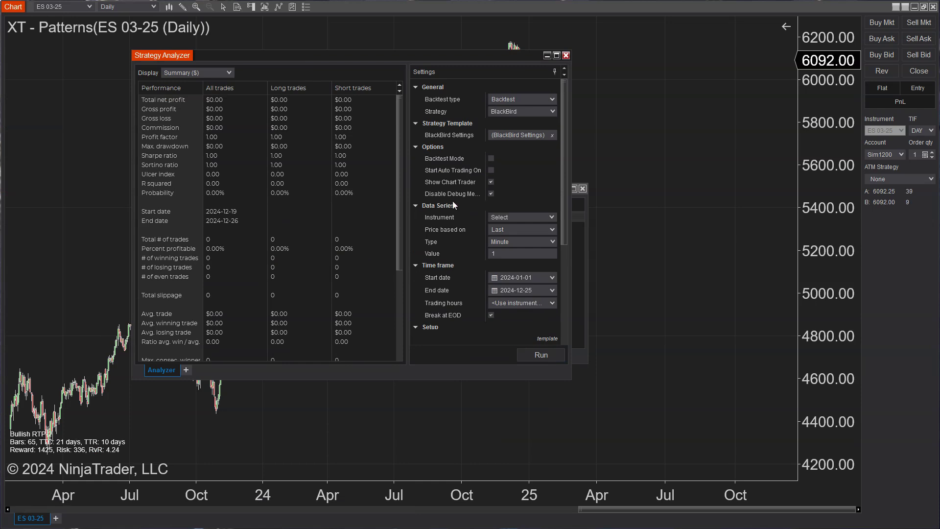
click(536, 342)
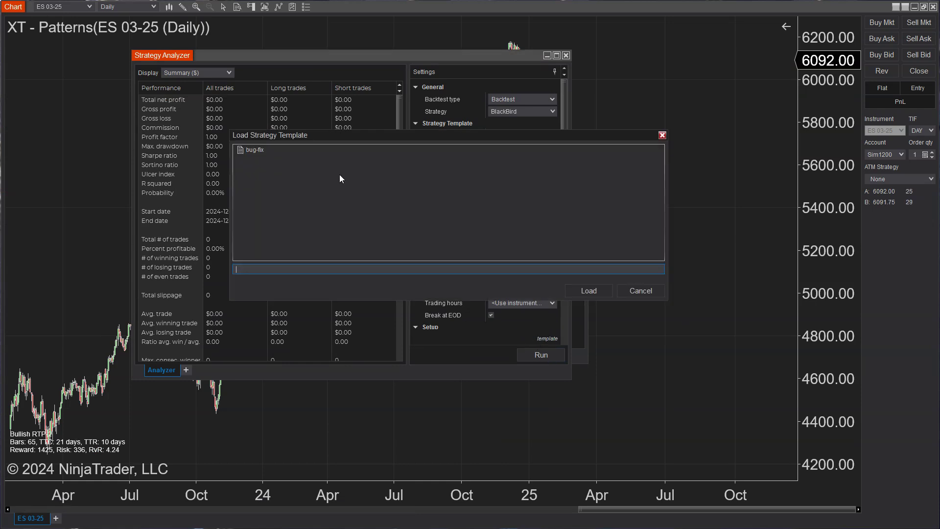
double_click(259, 151)
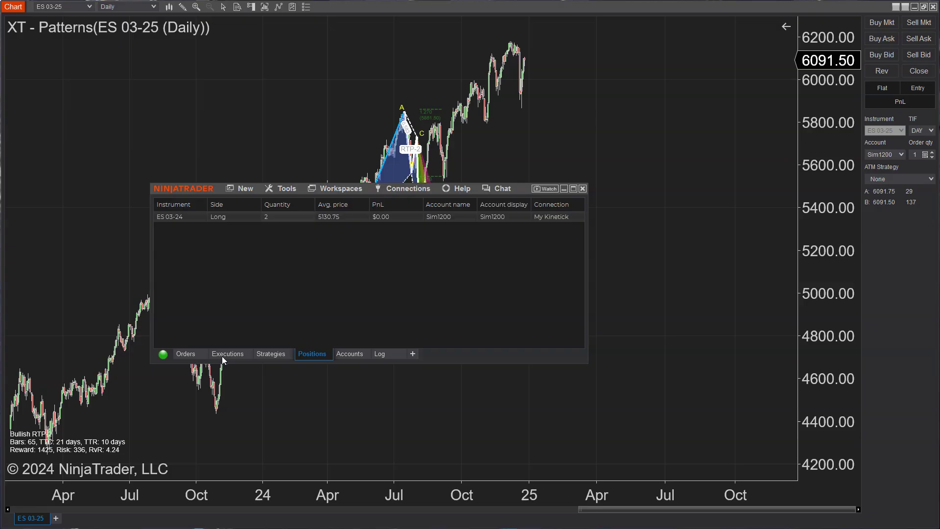
click(245, 189)
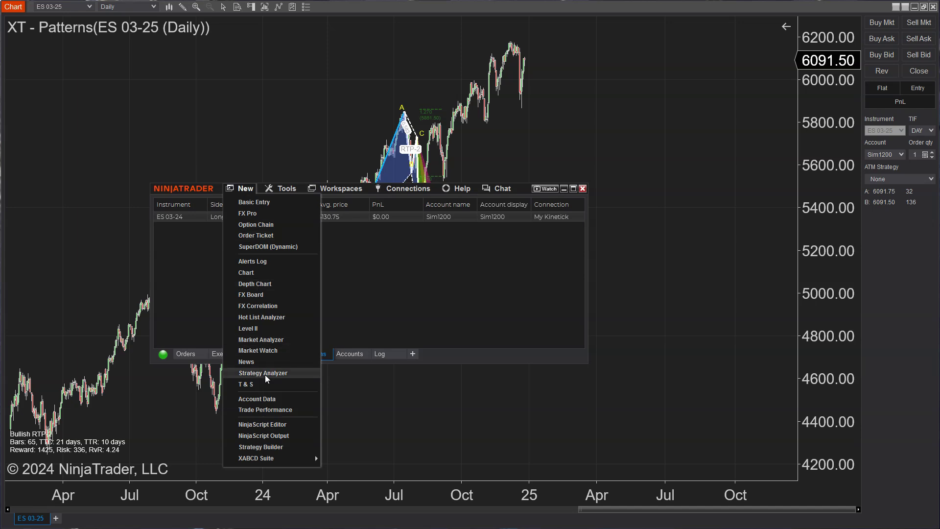
Step: Open a Trade Performance report over the chart and set its Display to Orders
click(253, 410)
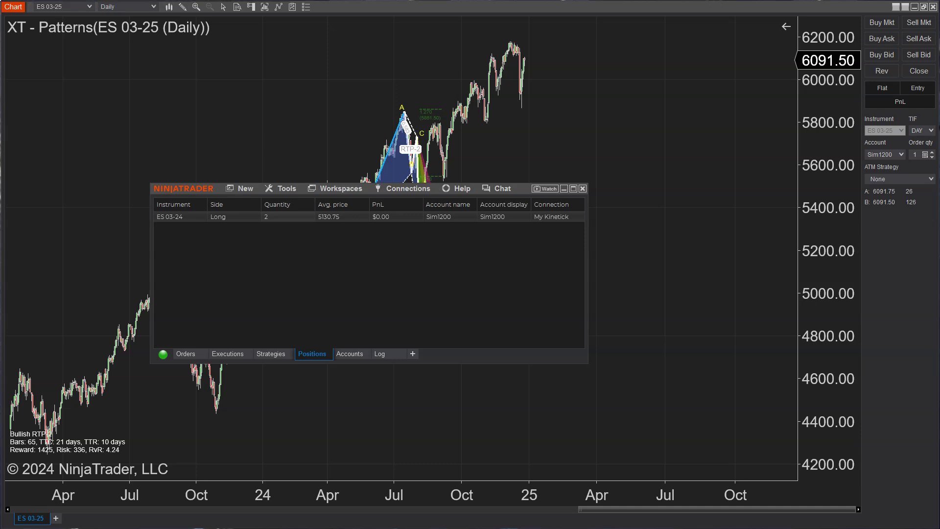
drag(342, 142, 387, 121)
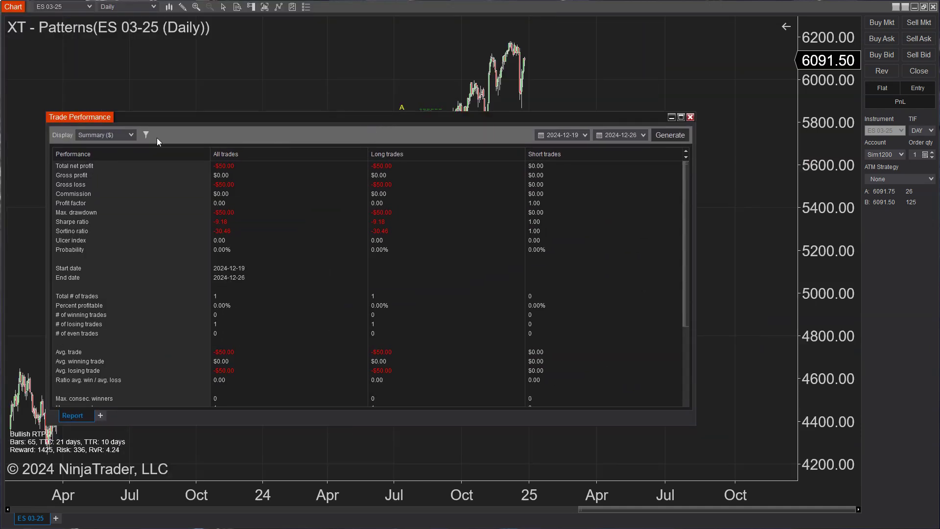
click(114, 134)
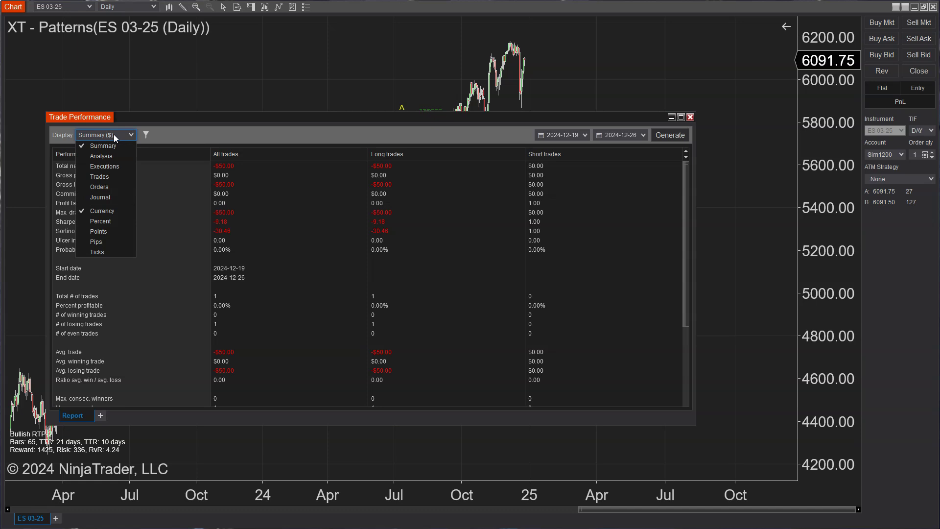
click(111, 187)
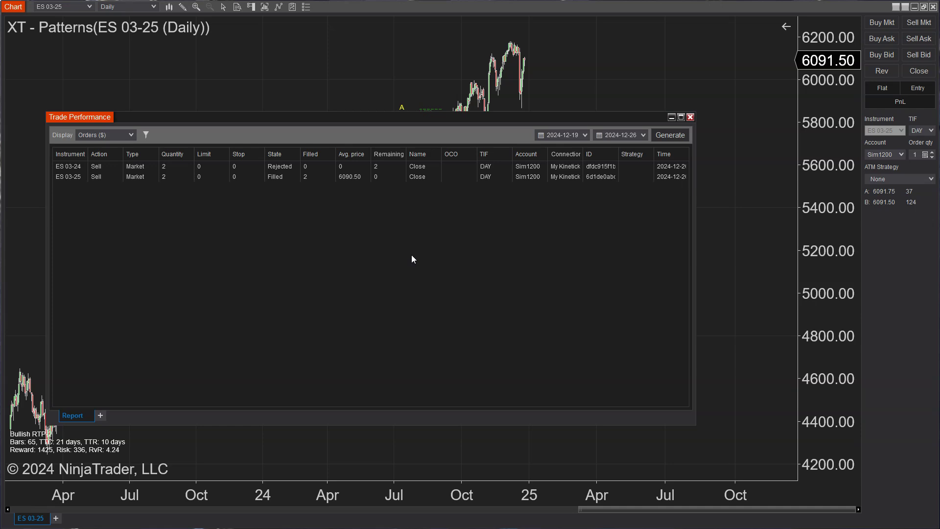
click(611, 116)
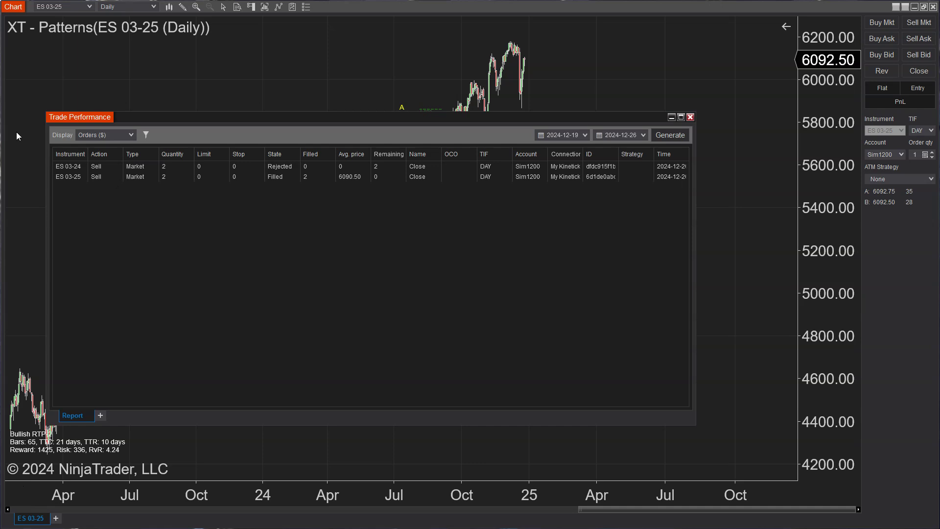
Step: Filter the Trade Performance orders report to the Sim1200 account, leaving the filled ES 03-25 sell
click(146, 135)
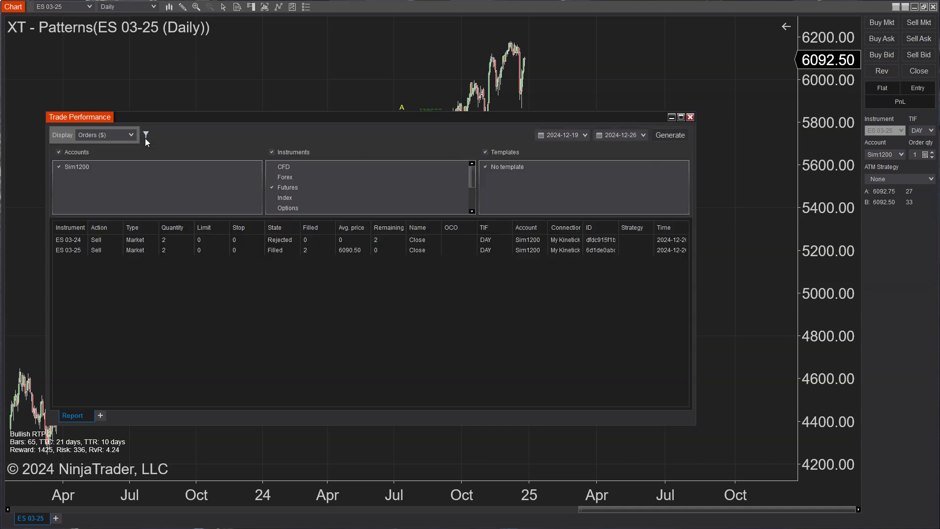
click(57, 168)
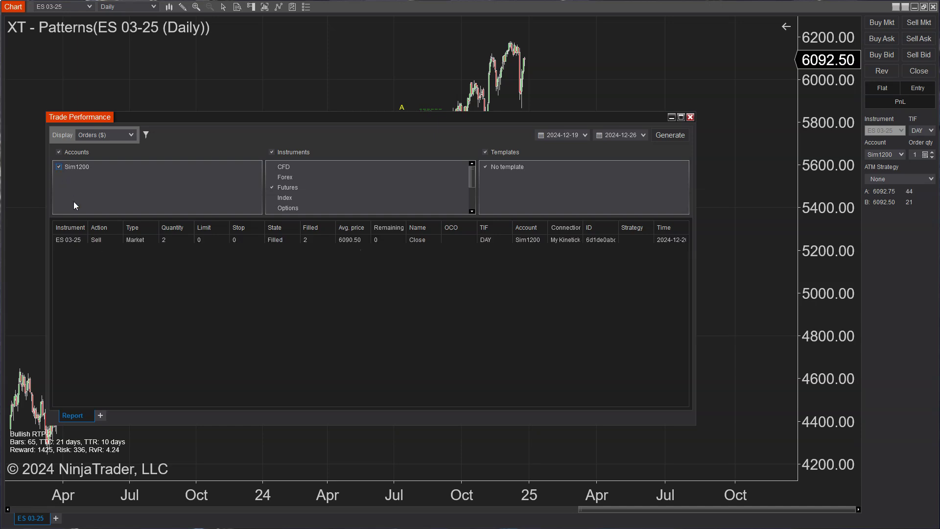